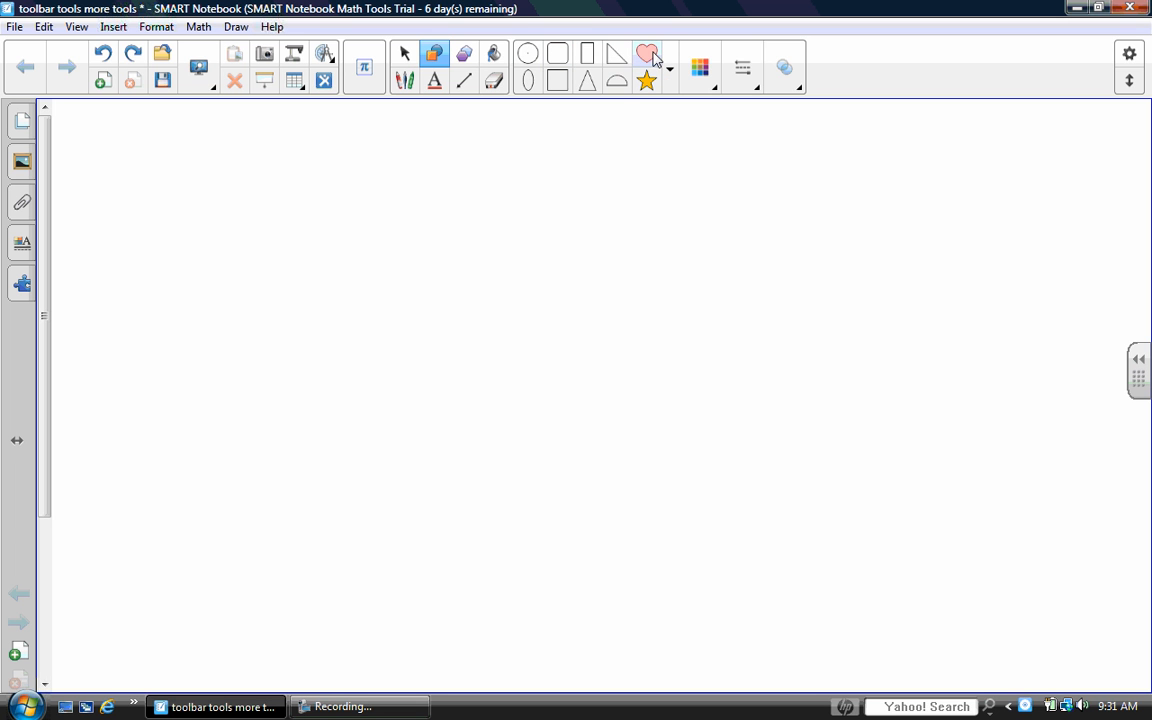
Draw a circle in the page's upper-left area and a rounded rectangle beside it.
{"action": "left_click", "coordinate": [528, 53]}
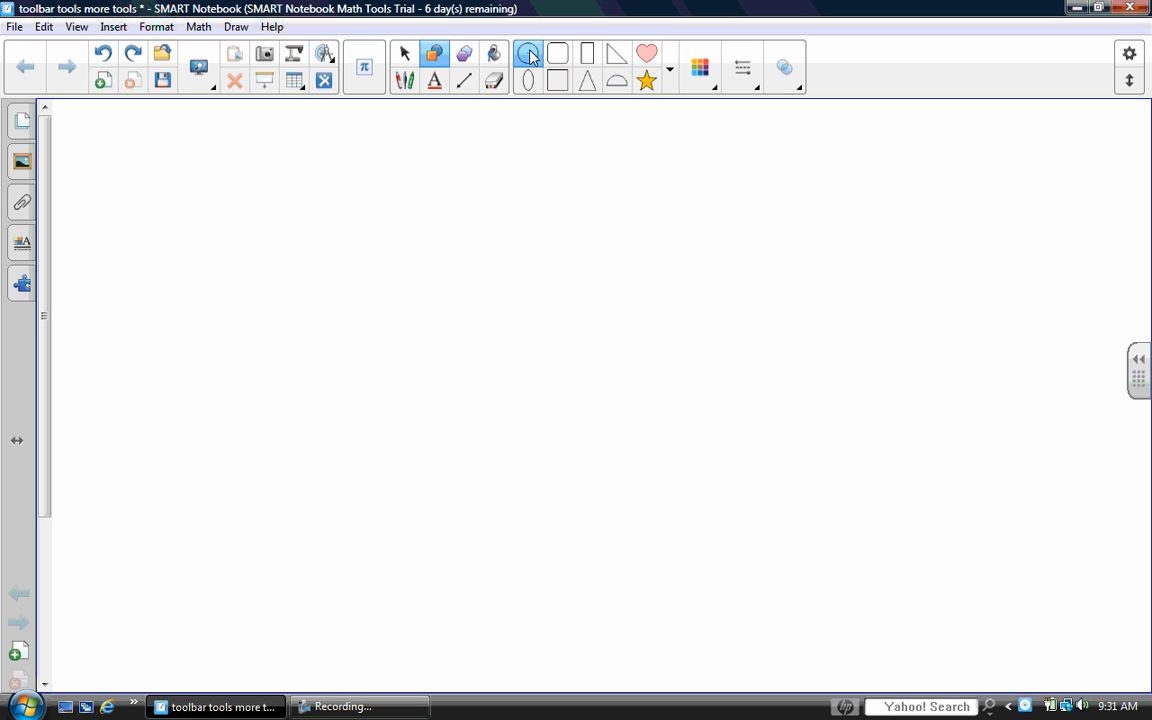
{"action": "left_click", "coordinate": [163, 146]}
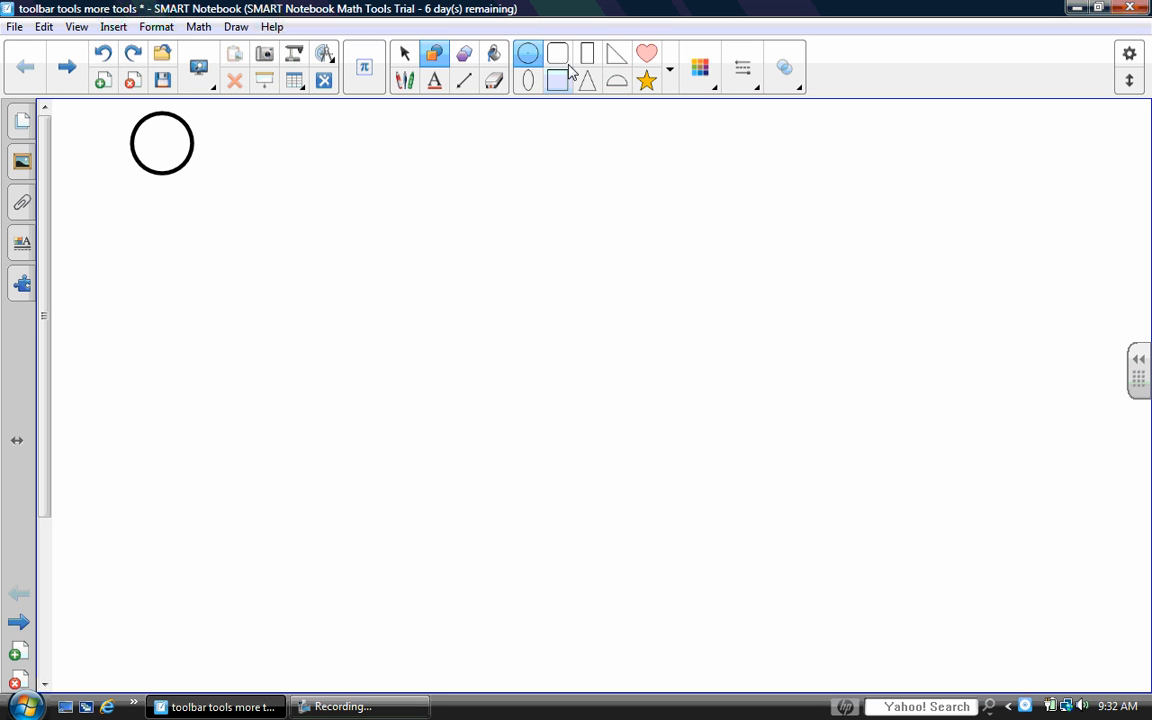
{"action": "left_click", "coordinate": [558, 53]}
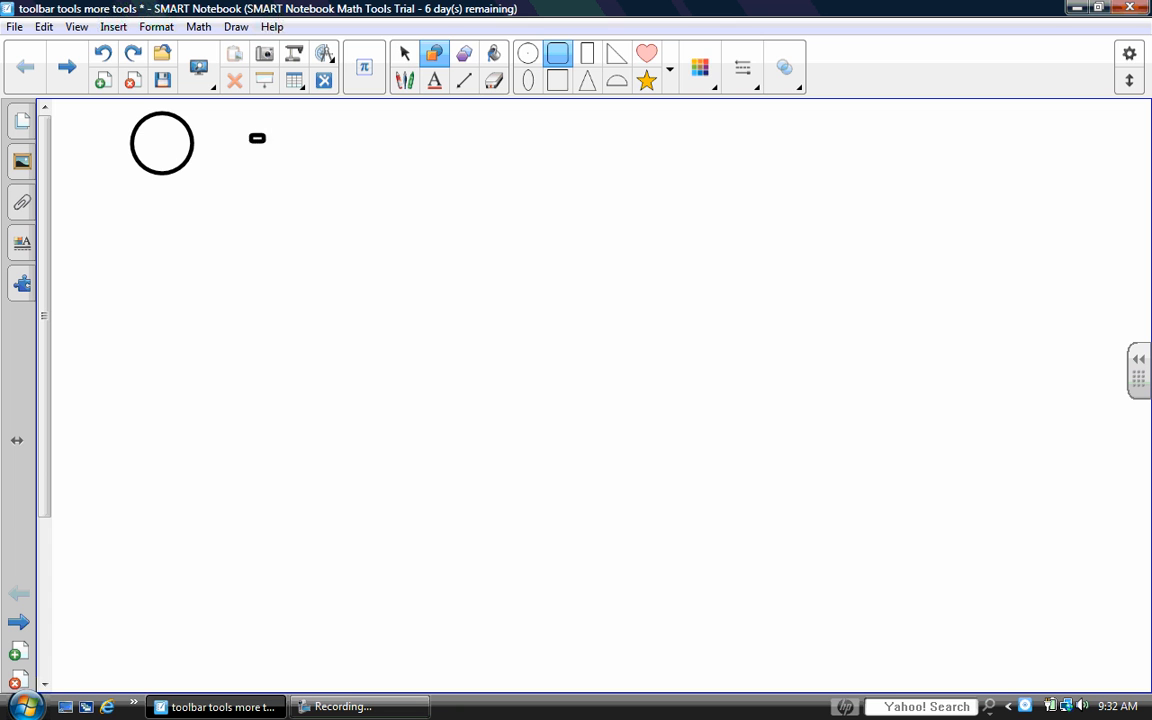
{"action": "left_click_drag", "start_coordinate": [266, 143], "coordinate": [334, 212]}
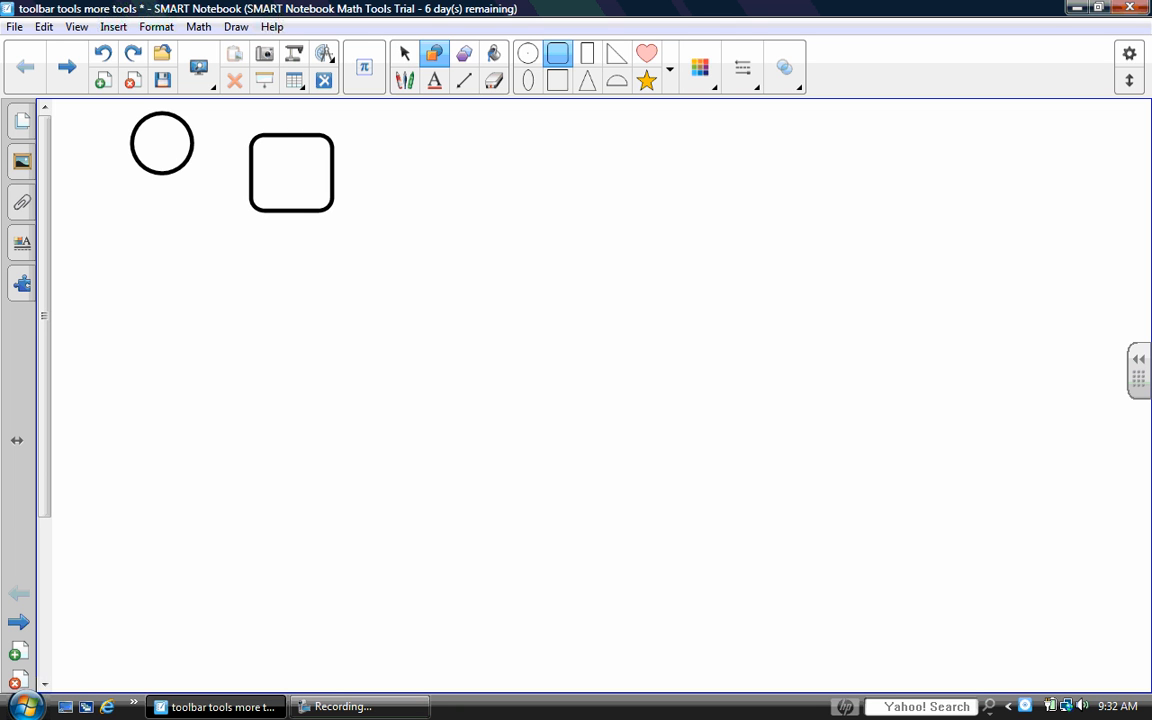
Draw a square below the circle and a tall ellipse below the rounded rectangle.
{"action": "left_click", "coordinate": [558, 81]}
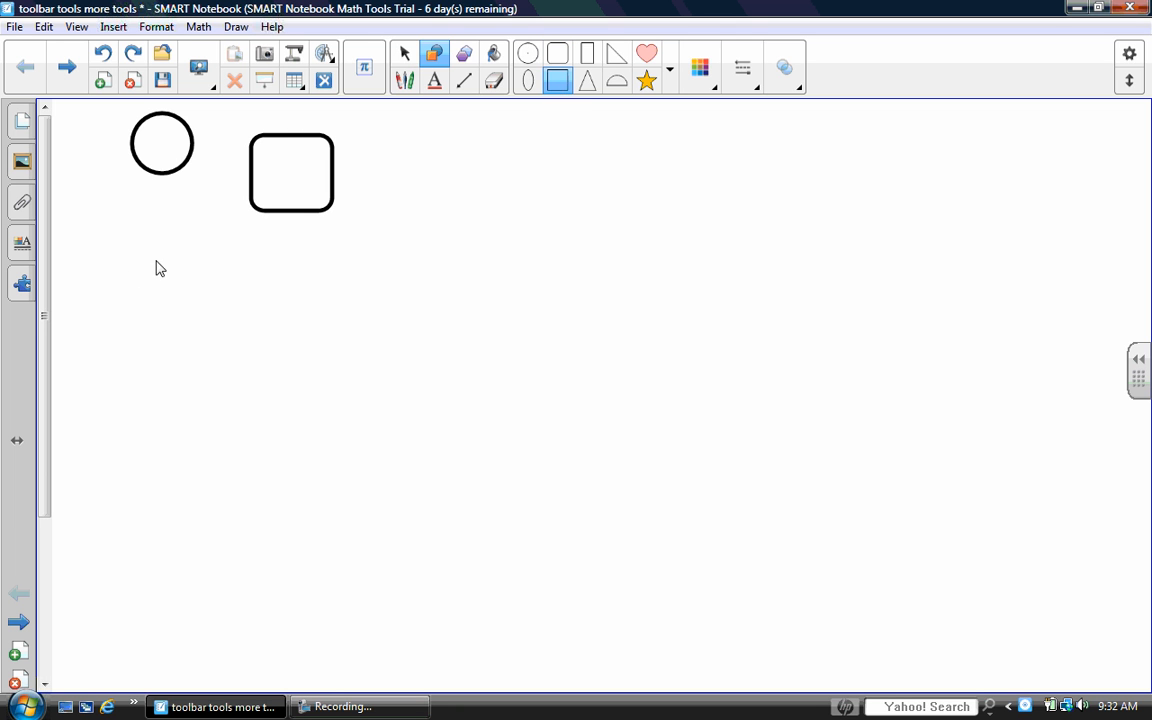
{"action": "left_click_drag", "start_coordinate": [125, 237], "coordinate": [189, 300]}
{"action": "left_click", "coordinate": [528, 81]}
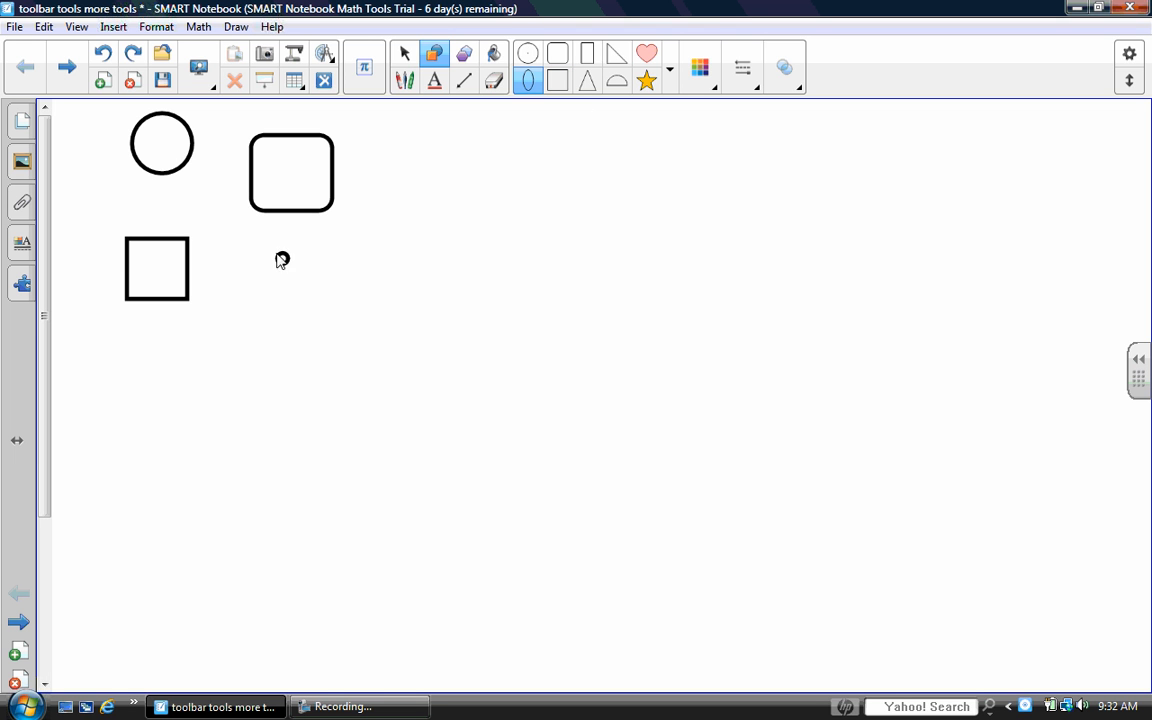
{"action": "left_click_drag", "start_coordinate": [277, 252], "coordinate": [339, 377]}
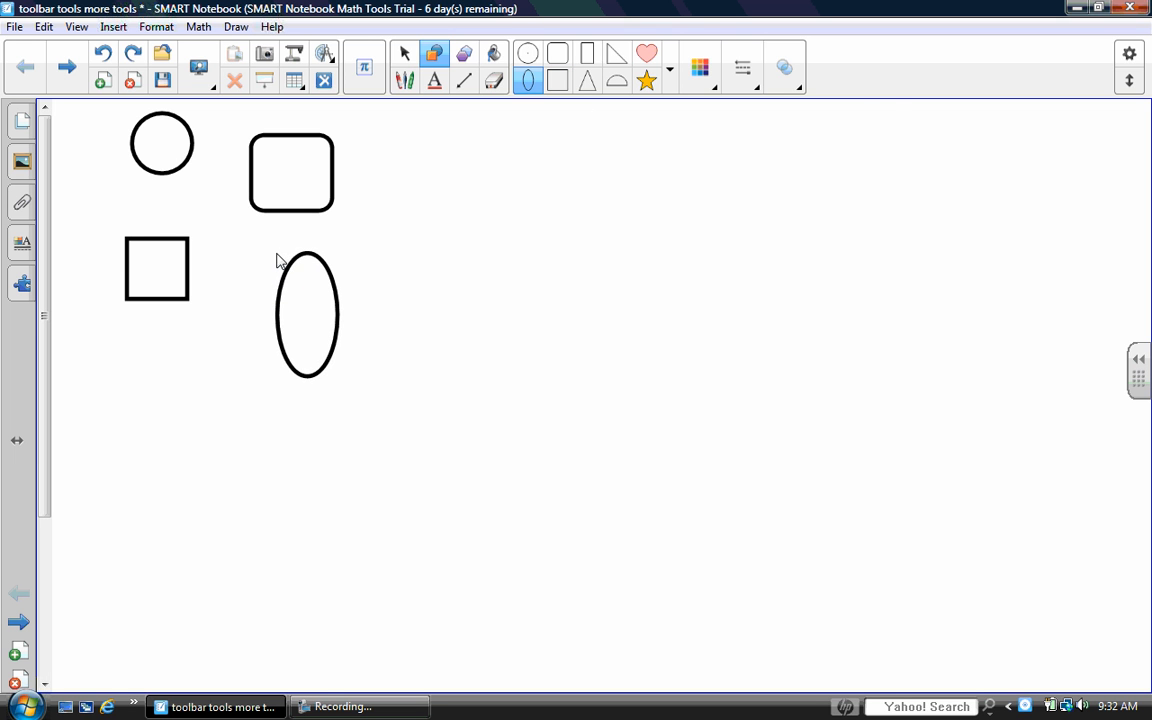
Draw a right triangle to the right of the rounded rectangle and a heart below the triangle.
{"action": "left_click", "coordinate": [617, 53]}
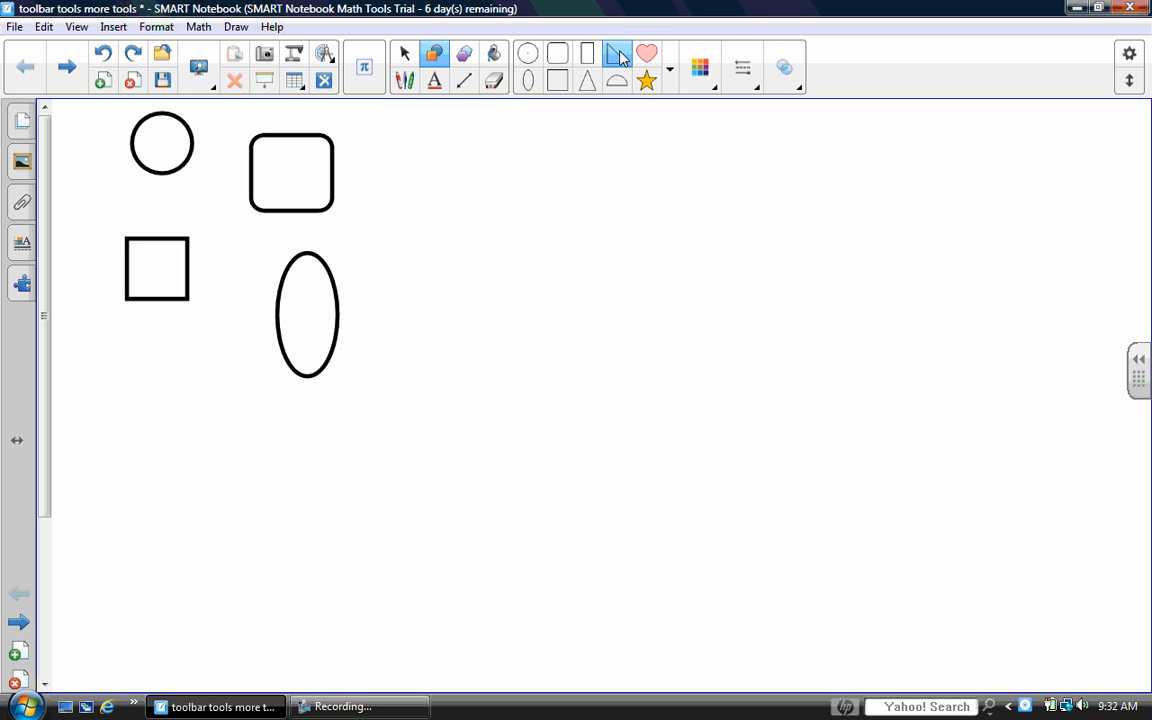
{"action": "left_click_drag", "start_coordinate": [465, 151], "coordinate": [543, 227]}
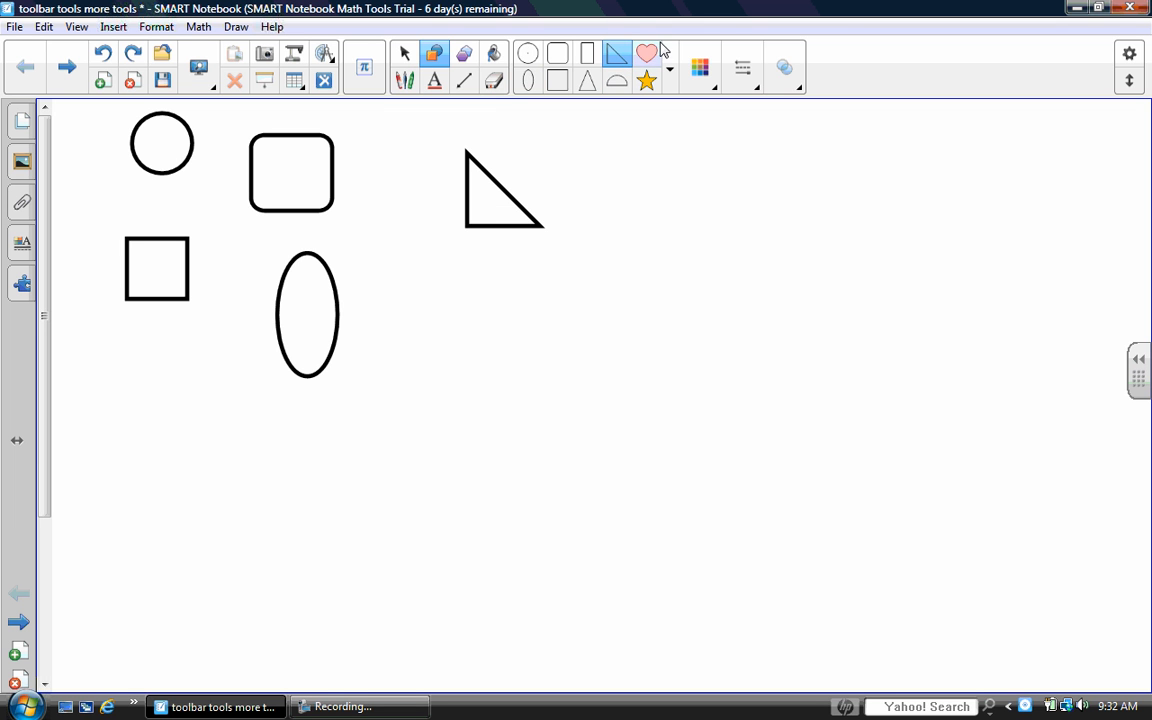
{"action": "left_click", "coordinate": [646, 55]}
{"action": "left_click_drag", "start_coordinate": [434, 279], "coordinate": [530, 370]}
Draw a star to the right of the triangle and a wide oval speech bubble to the right of the star.
{"action": "left_click", "coordinate": [646, 80]}
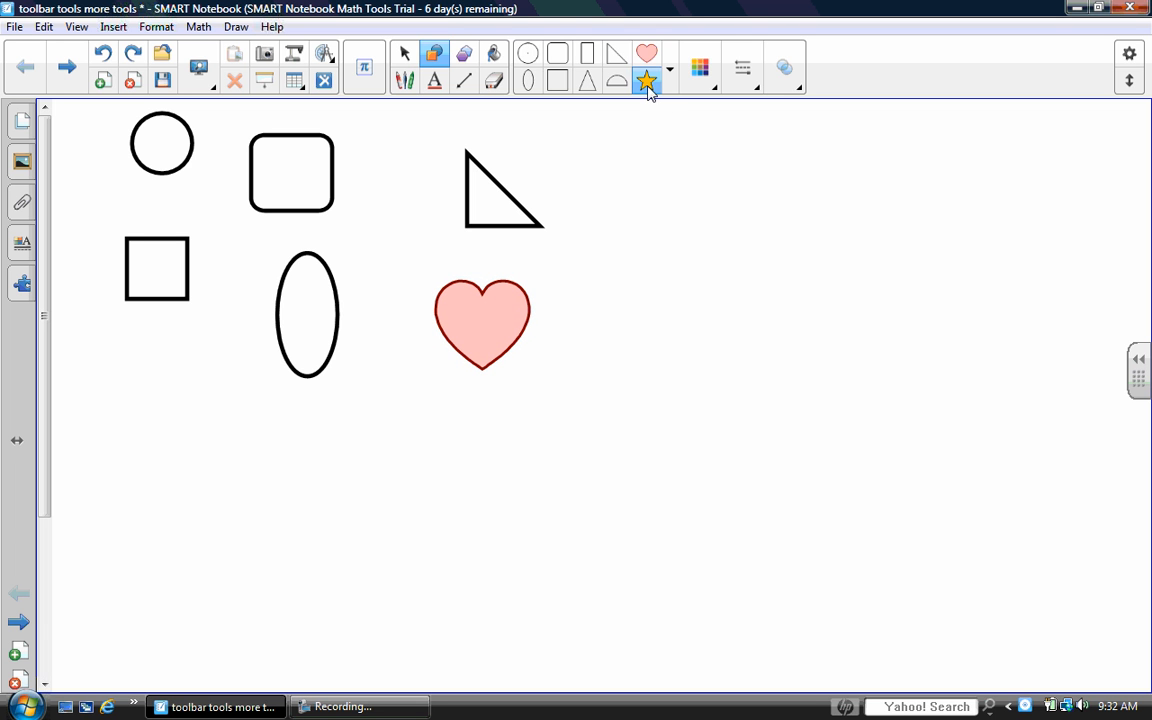
{"action": "left_click_drag", "start_coordinate": [580, 162], "coordinate": [702, 270]}
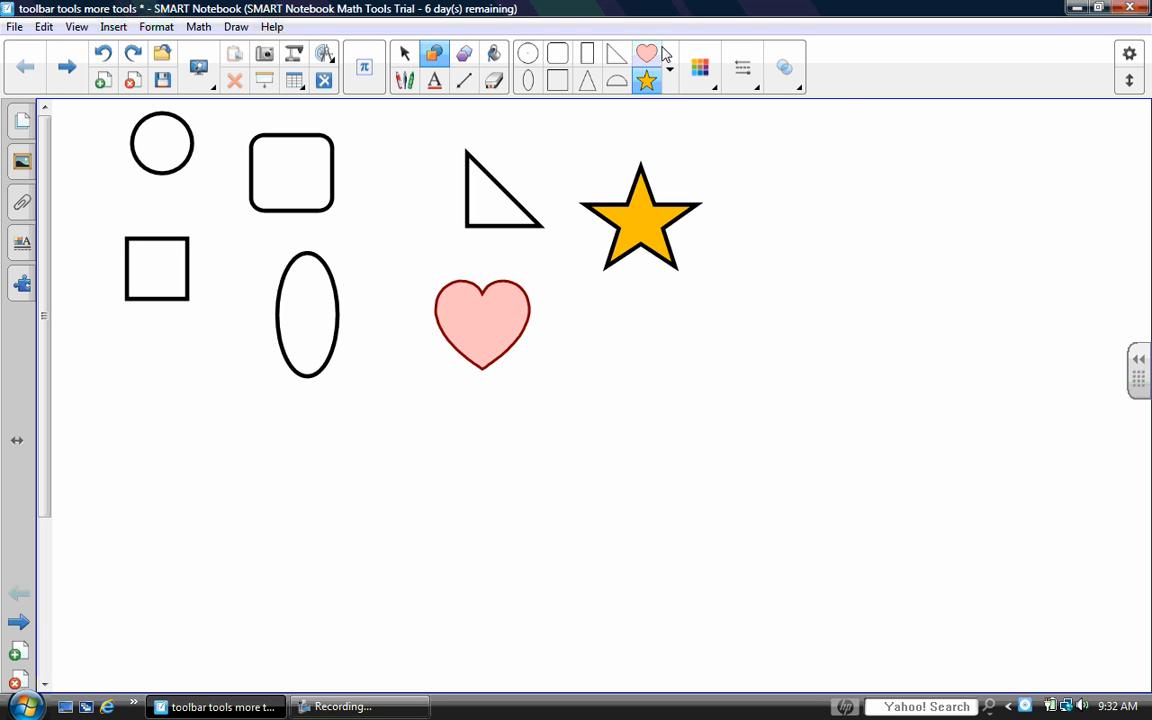
{"action": "left_click", "coordinate": [670, 70]}
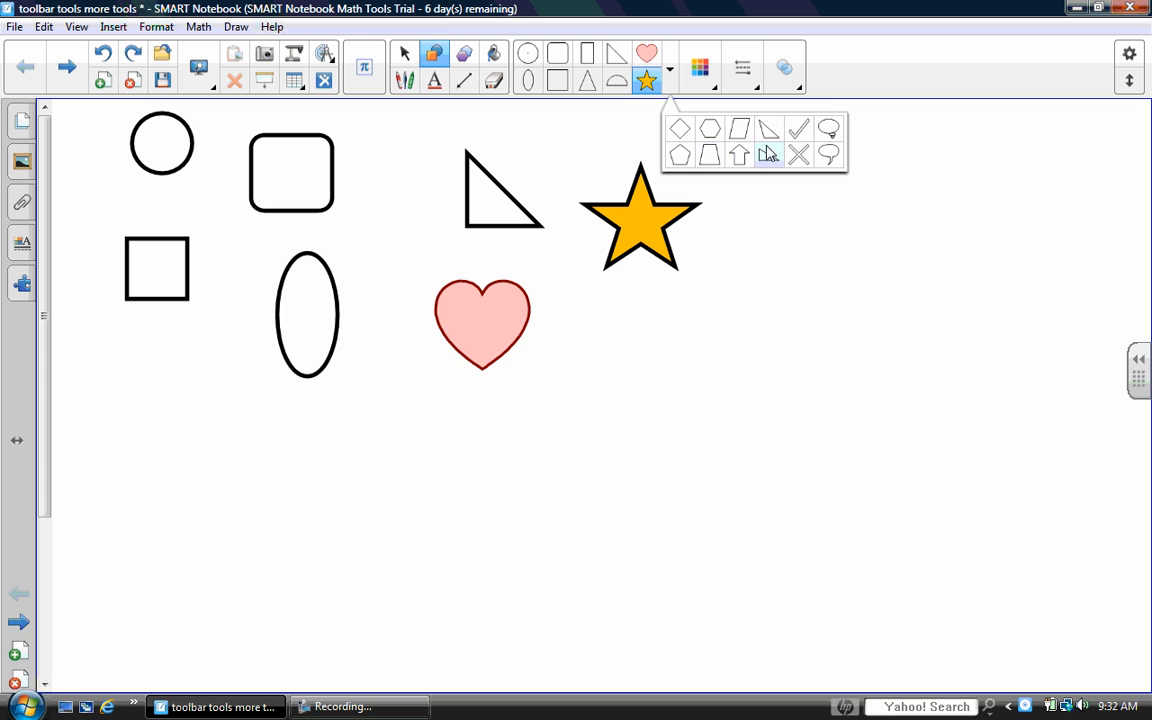
{"action": "left_click", "coordinate": [828, 155]}
{"action": "mouse_move", "coordinate": [813, 192]}
{"action": "left_mouse_down"}
{"action": "mouse_move", "coordinate": [951, 239]}
{"action": "mouse_move", "coordinate": [998, 314]}
{"action": "mouse_move", "coordinate": [1036, 320]}
{"action": "left_mouse_up"}
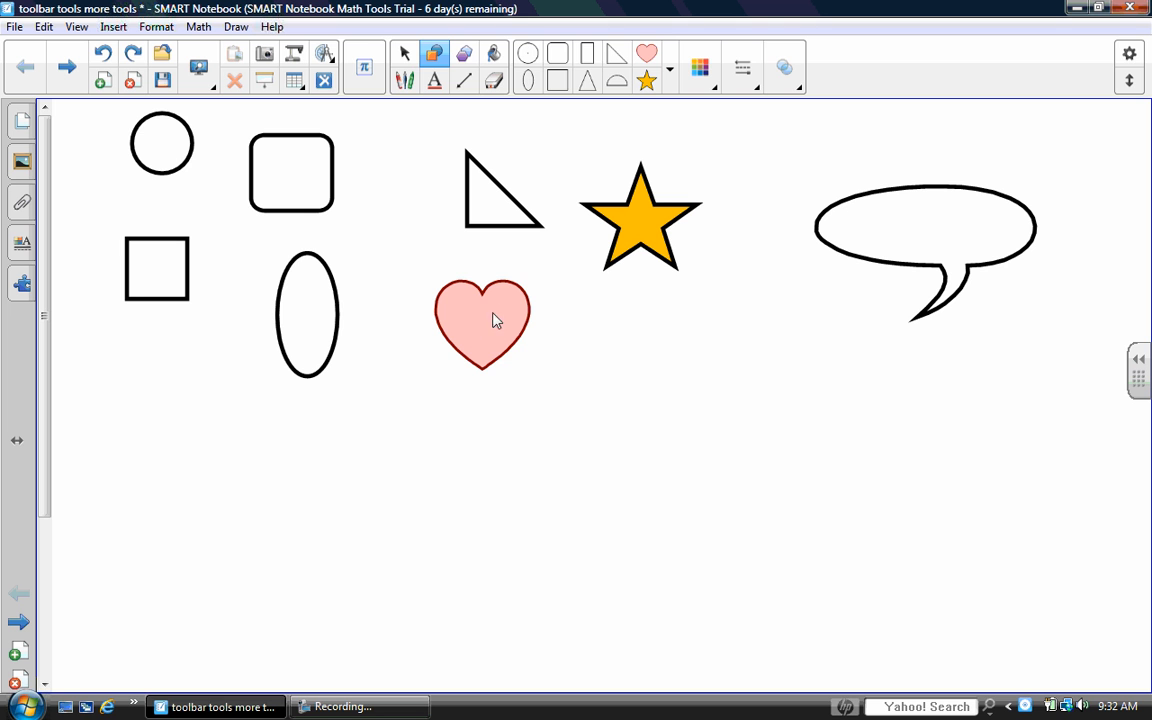
Give the speech bubble a solid sea-green fill through its object properties.
{"action": "left_click", "coordinate": [405, 53]}
{"action": "left_click_drag", "start_coordinate": [779, 172], "coordinate": [1050, 326]}
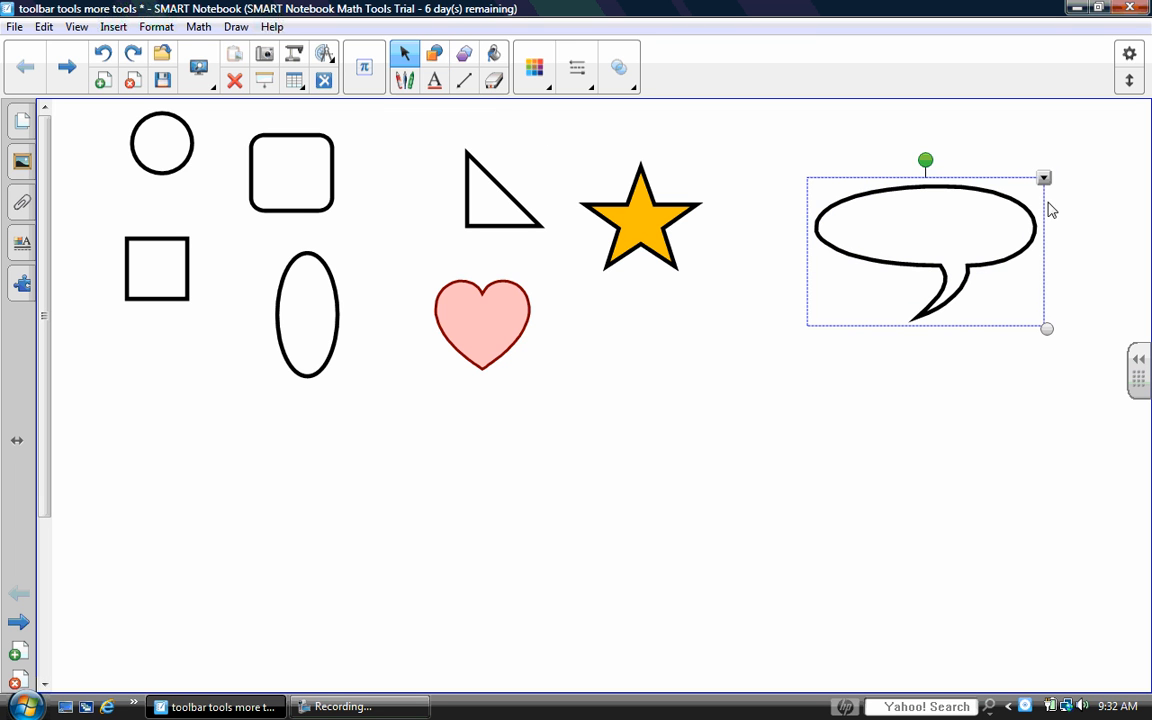
{"action": "left_click", "coordinate": [1043, 179]}
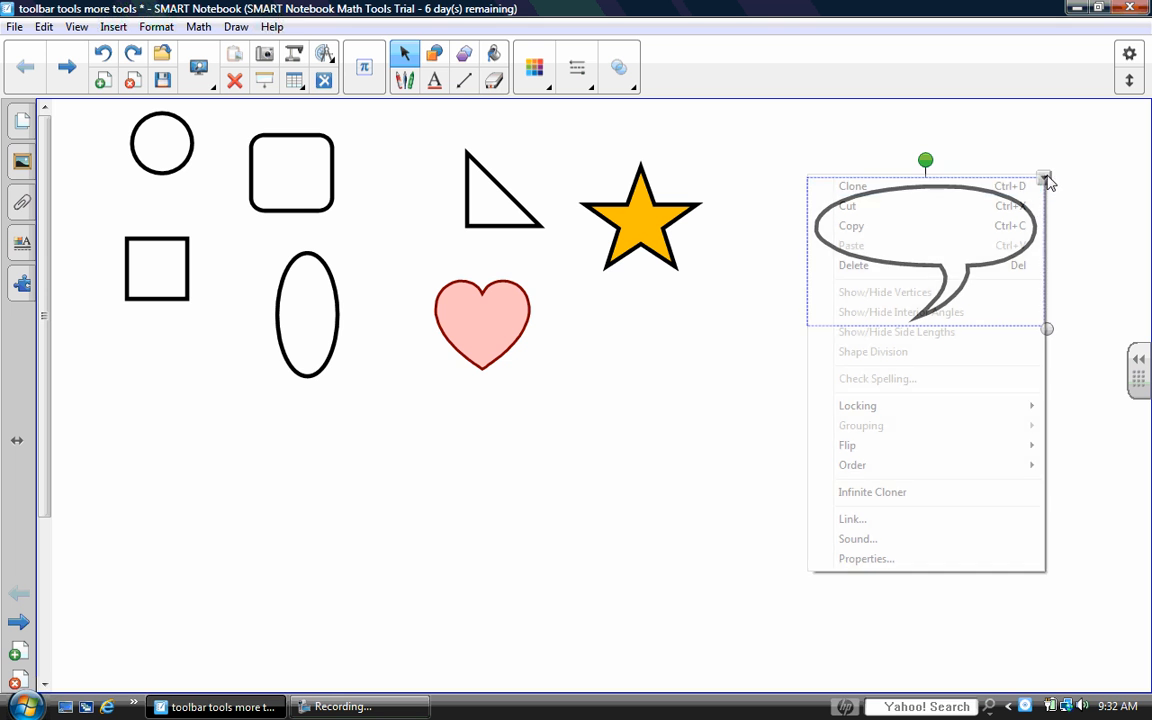
{"action": "left_click", "coordinate": [866, 560]}
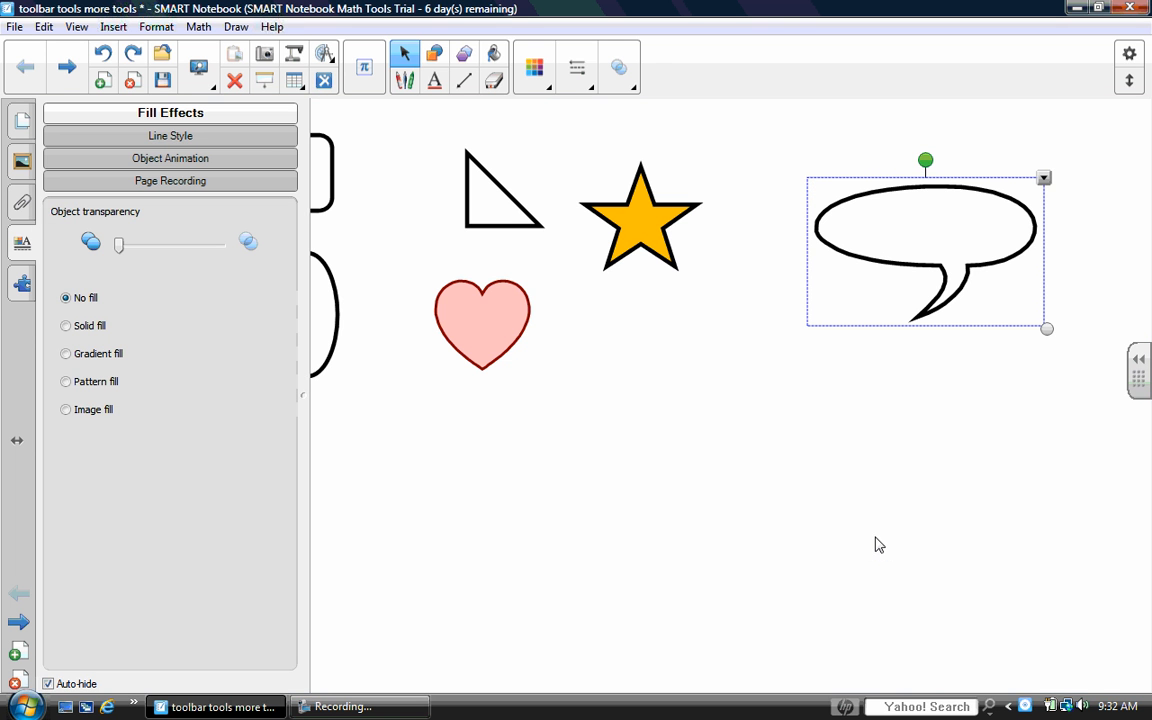
{"action": "left_click", "coordinate": [227, 135]}
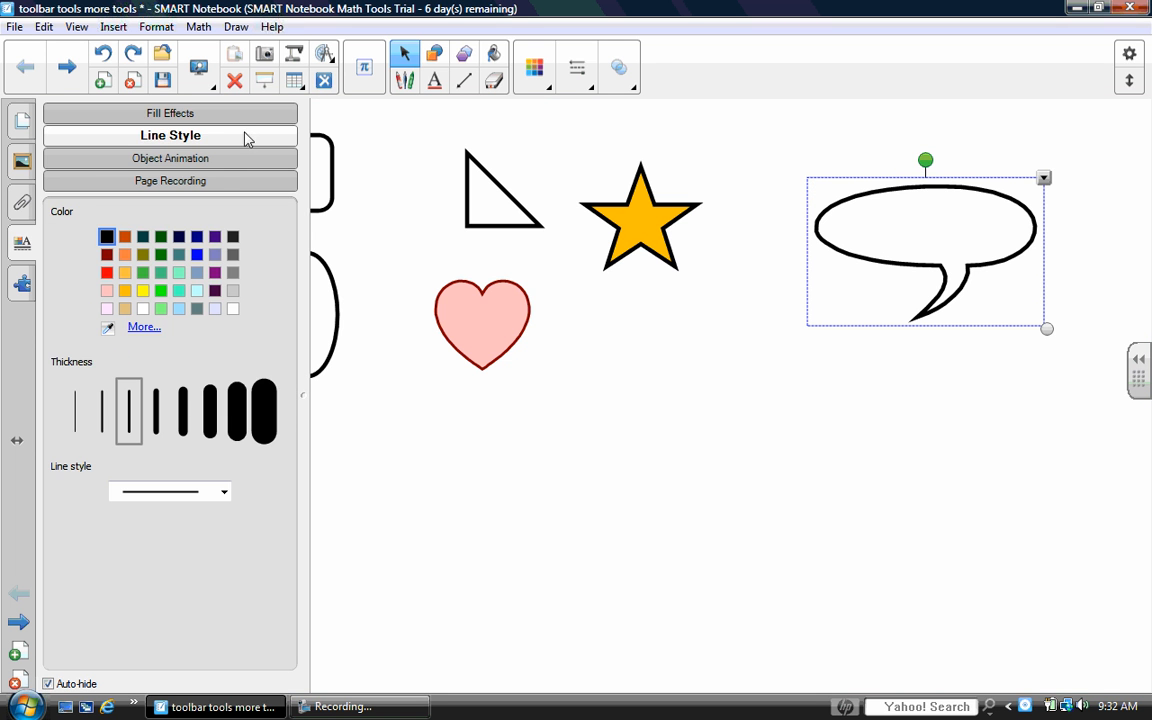
{"action": "left_click", "coordinate": [225, 117]}
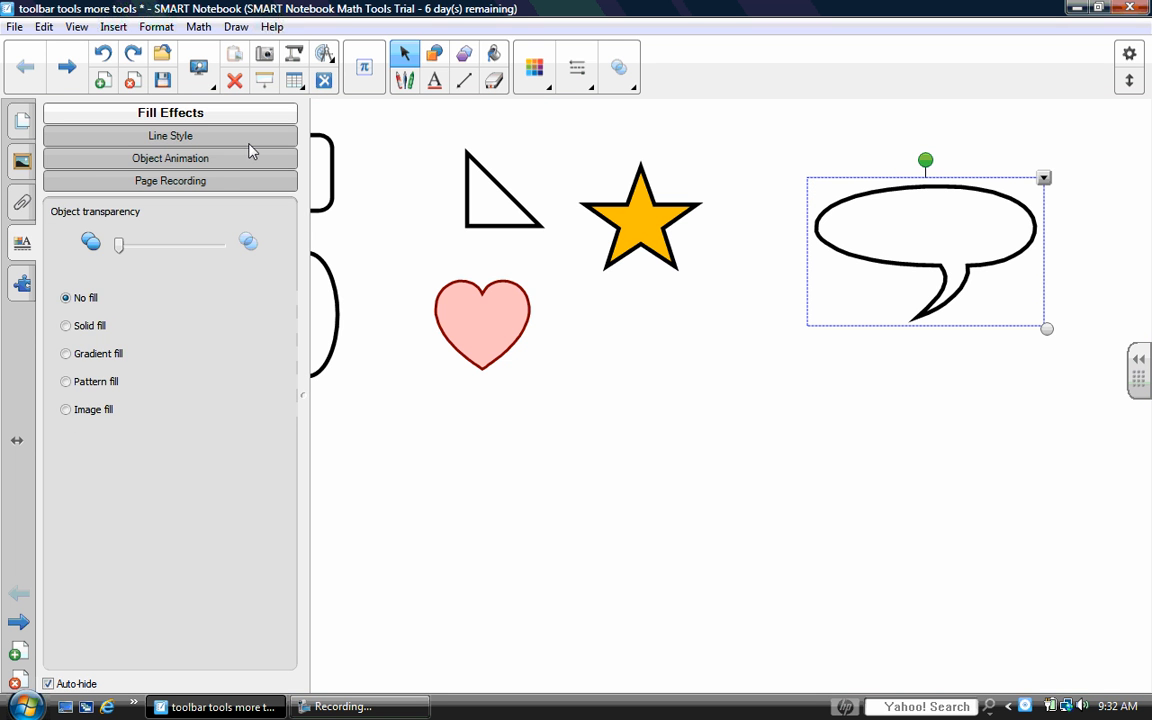
{"action": "left_click", "coordinate": [95, 326]}
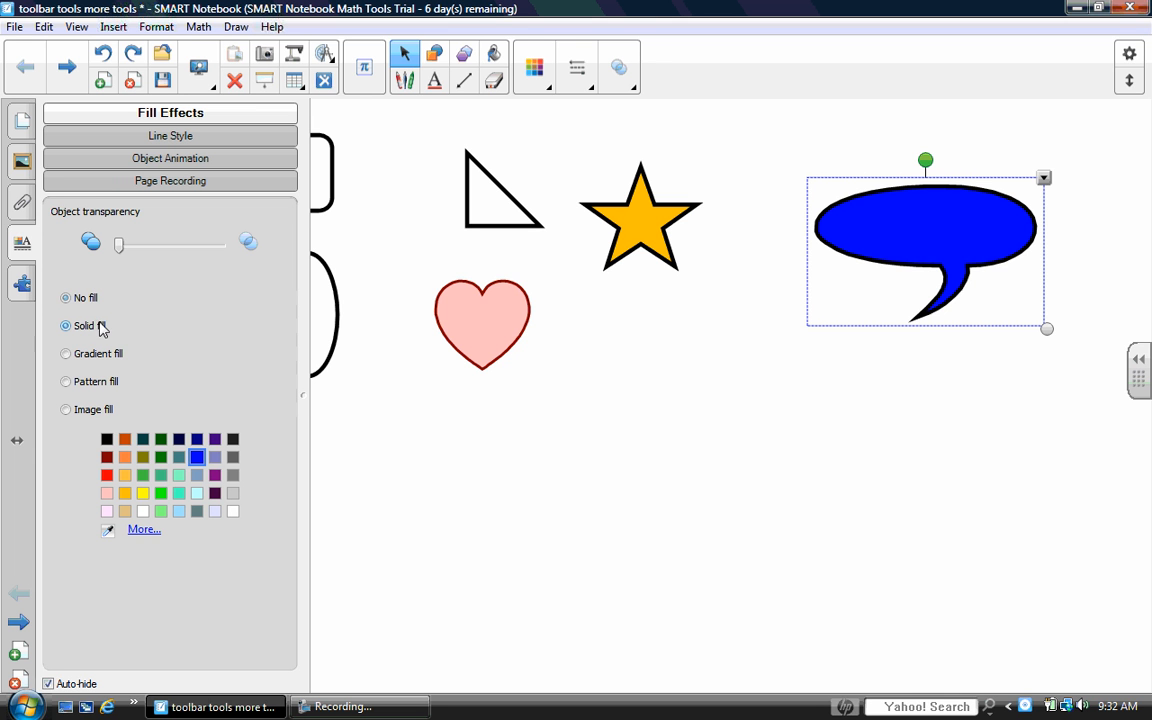
{"action": "left_click", "coordinate": [159, 477]}
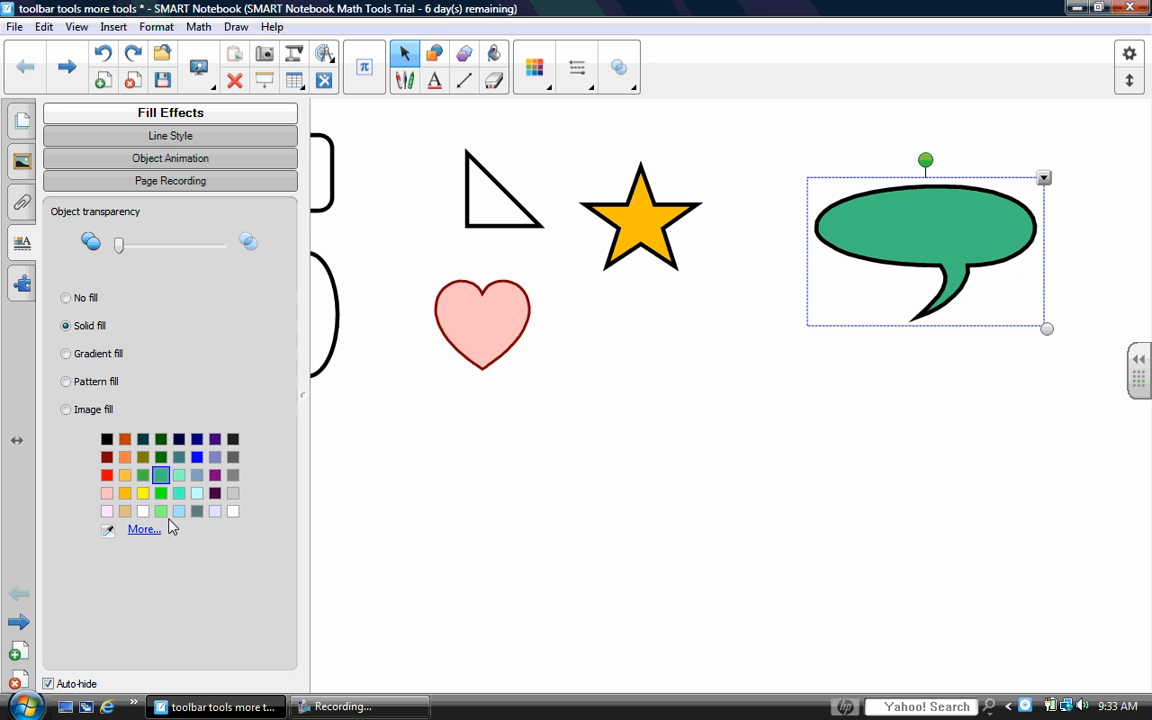
Set the speech bubble's outline to the thinnest line thickness and deselect it.
{"action": "left_click", "coordinate": [170, 138]}
{"action": "left_click", "coordinate": [76, 408]}
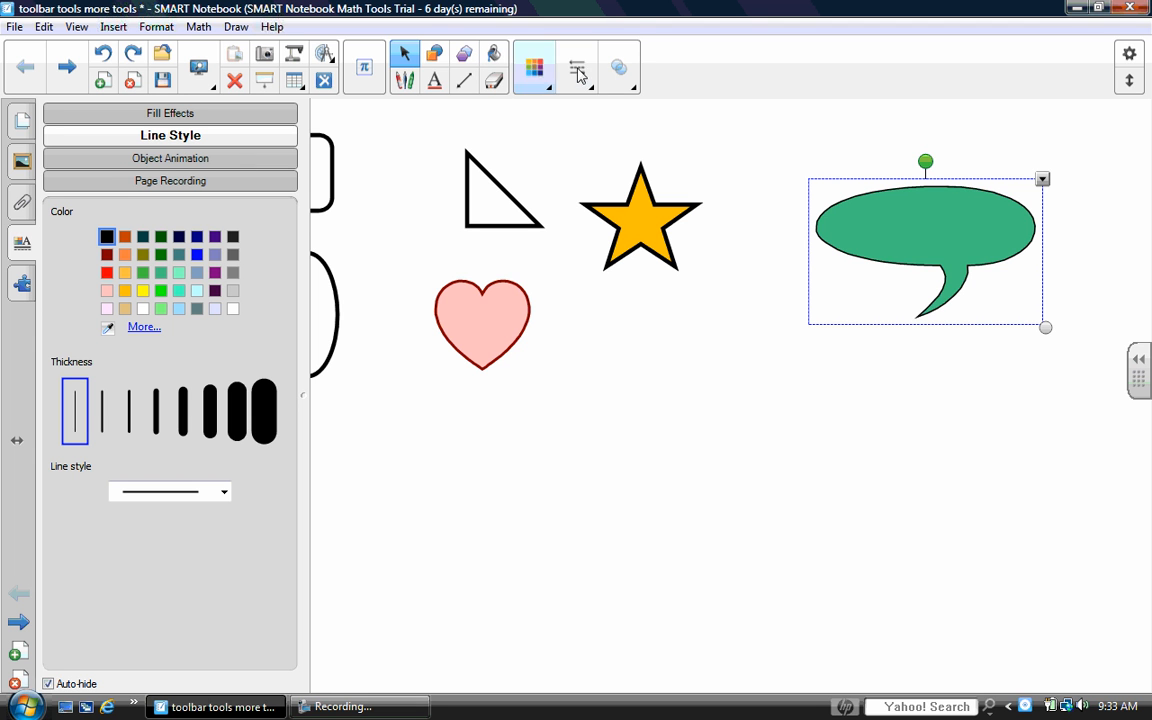
{"action": "left_click", "coordinate": [407, 55]}
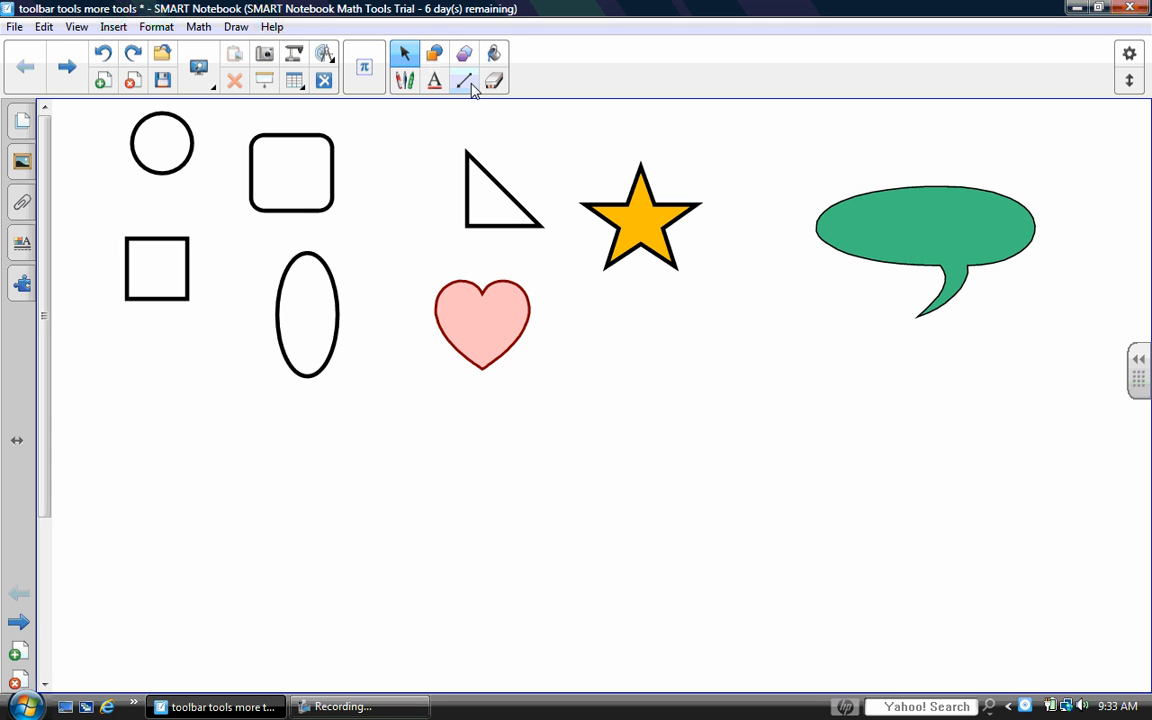
Draw a large up arrow with a blue fill and purple outline in the empty area below the ellipse.
{"action": "left_click", "coordinate": [436, 56]}
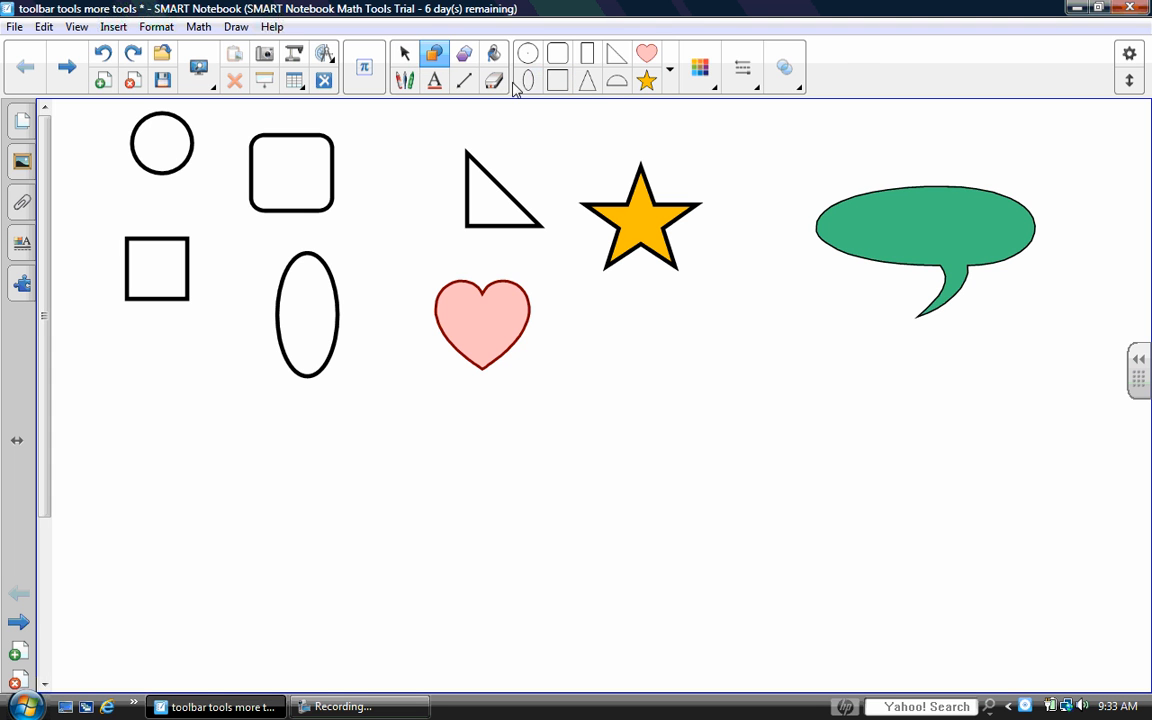
{"action": "left_click", "coordinate": [669, 78]}
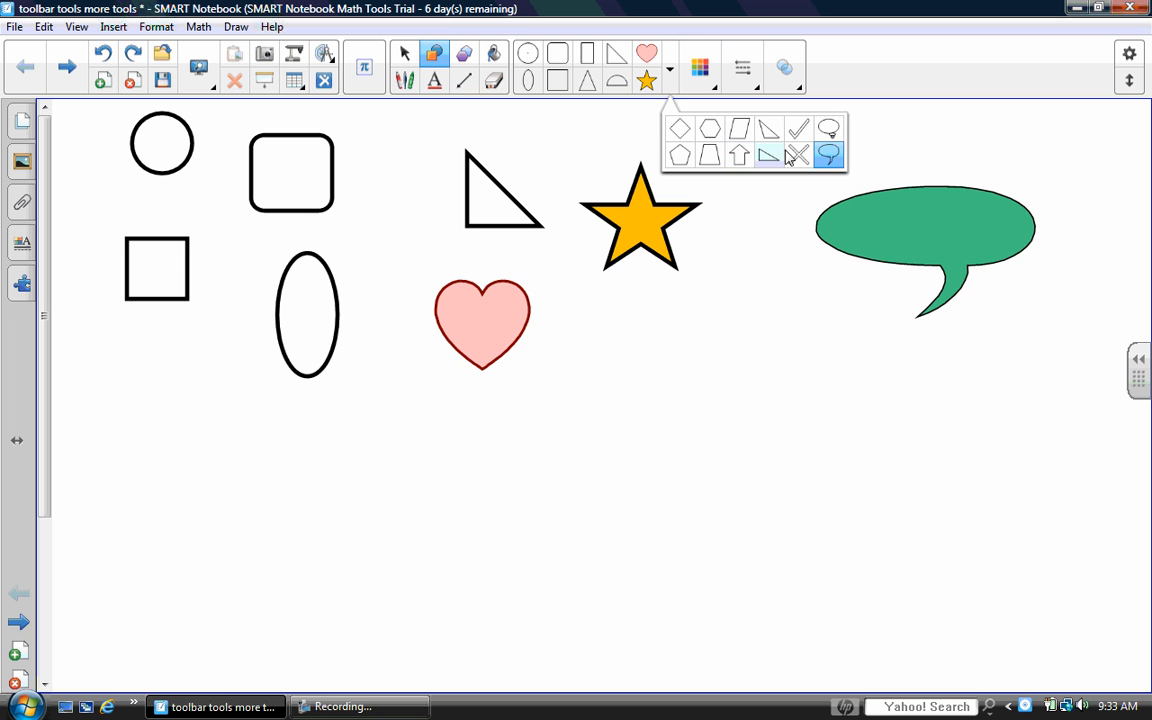
{"action": "left_click", "coordinate": [742, 157]}
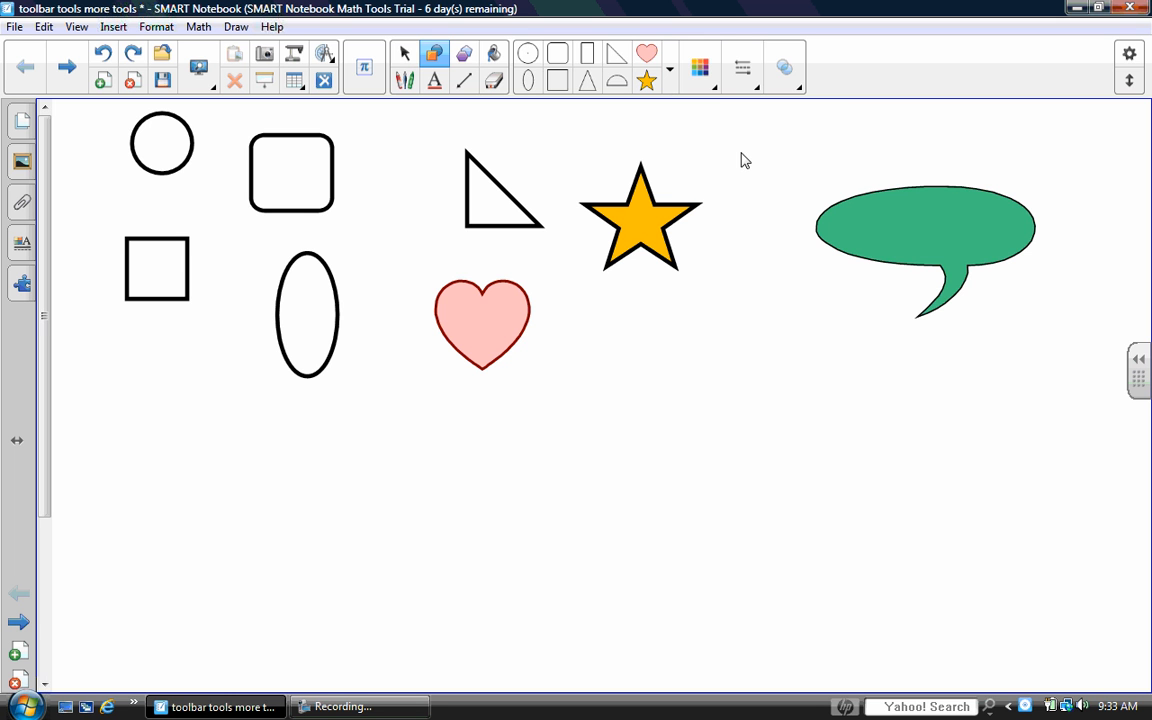
{"action": "left_click", "coordinate": [715, 91]}
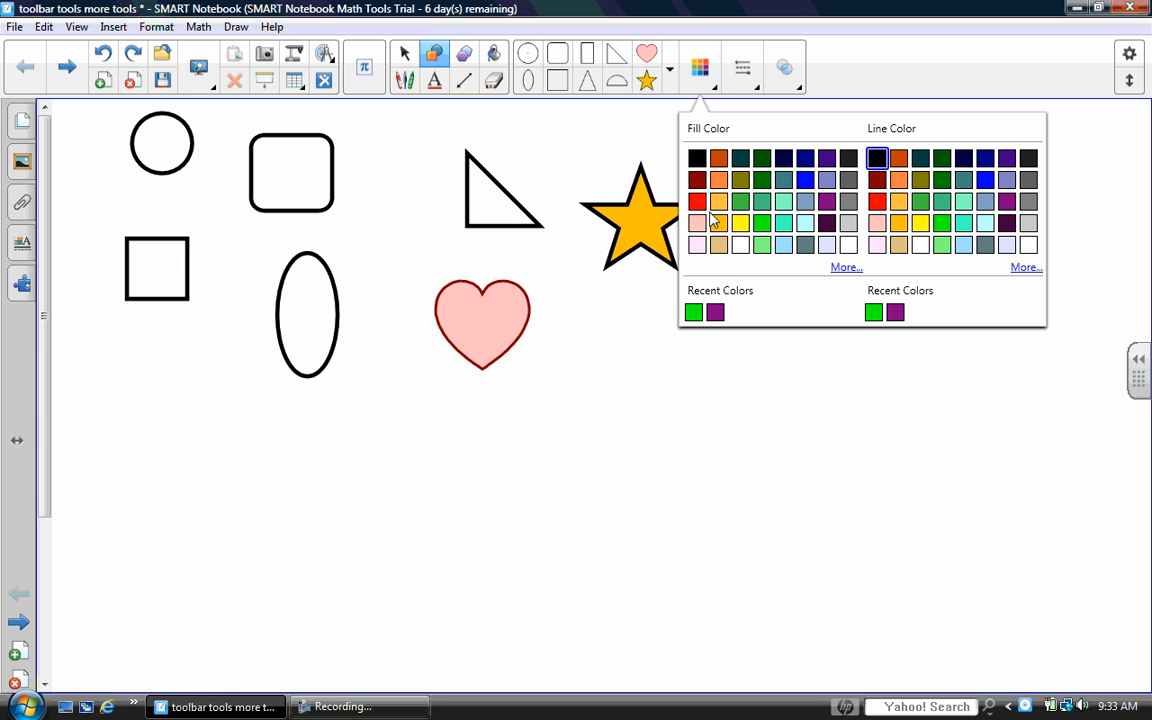
{"action": "left_click", "coordinate": [805, 180]}
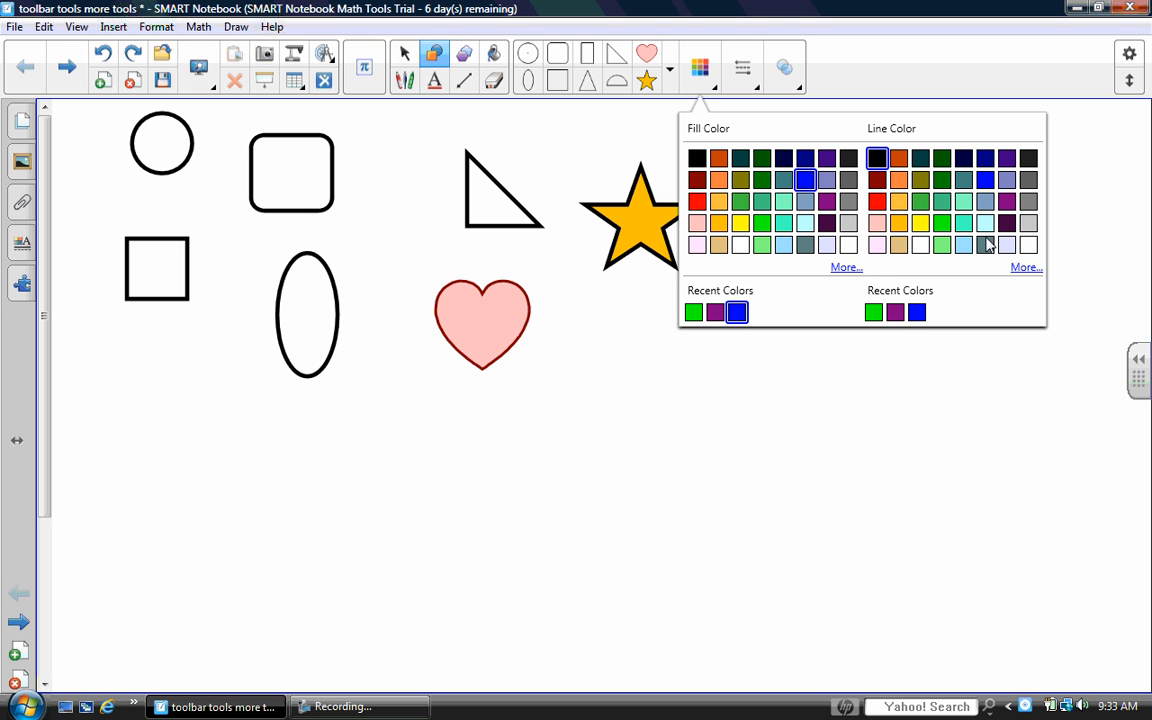
{"action": "left_click", "coordinate": [1006, 202]}
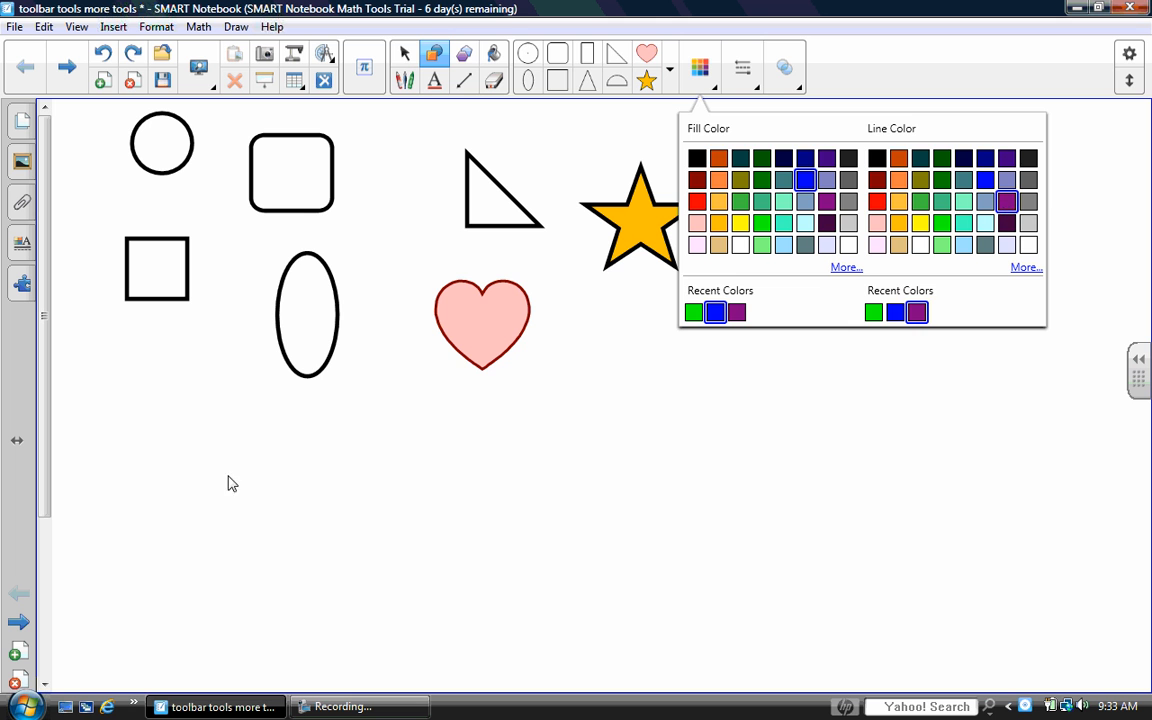
{"action": "mouse_move", "coordinate": [196, 460]}
{"action": "left_mouse_down"}
{"action": "mouse_move", "coordinate": [260, 499]}
{"action": "mouse_move", "coordinate": [429, 542]}
{"action": "mouse_move", "coordinate": [477, 604]}
{"action": "mouse_move", "coordinate": [494, 660]}
{"action": "left_mouse_up"}
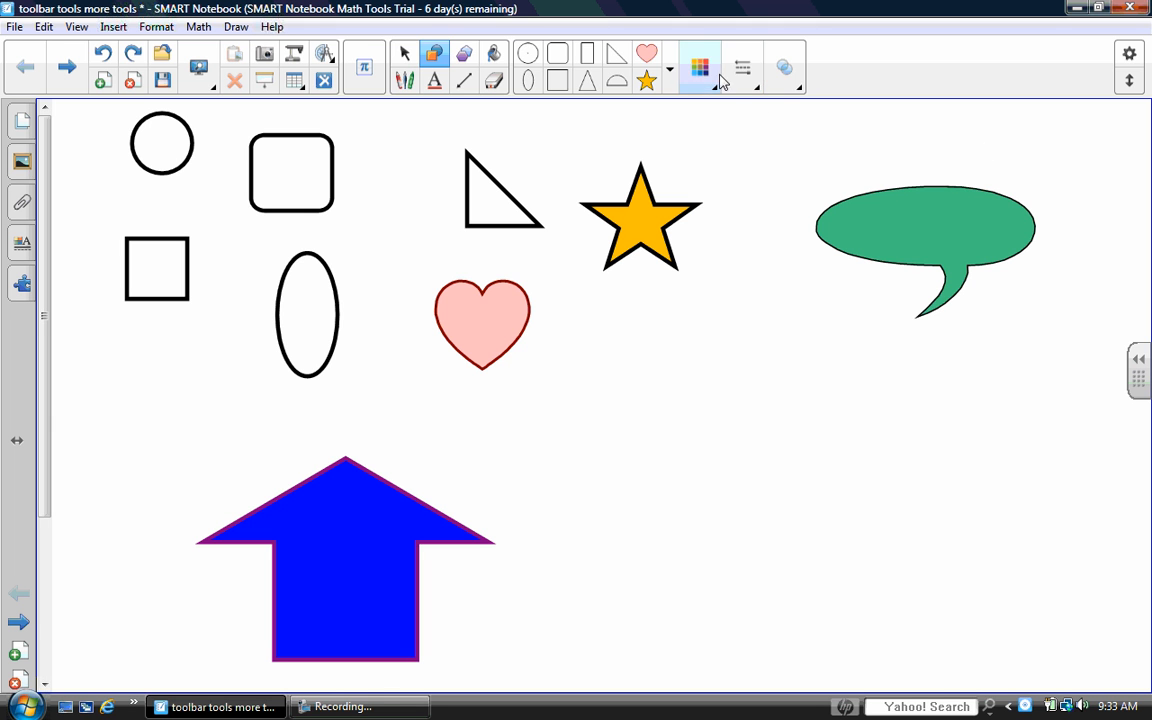
Rotate the blue arrow clockwise so it points to the right and slightly upward.
{"action": "left_click", "coordinate": [404, 53]}
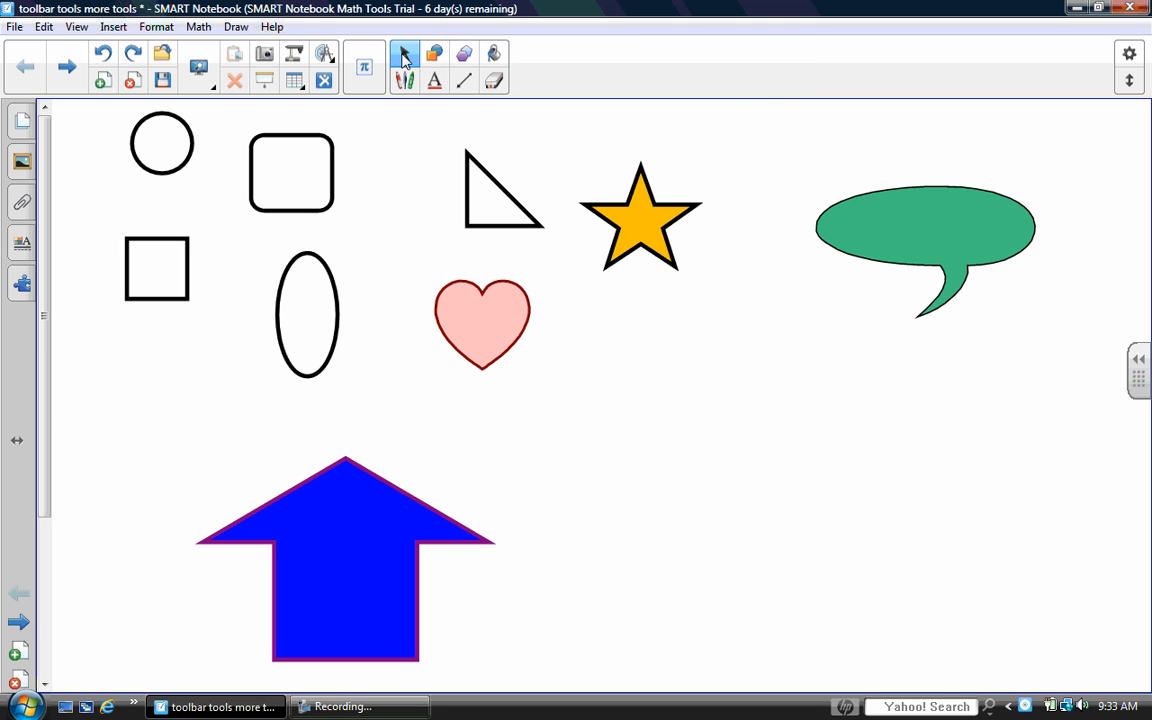
{"action": "left_click", "coordinate": [365, 476]}
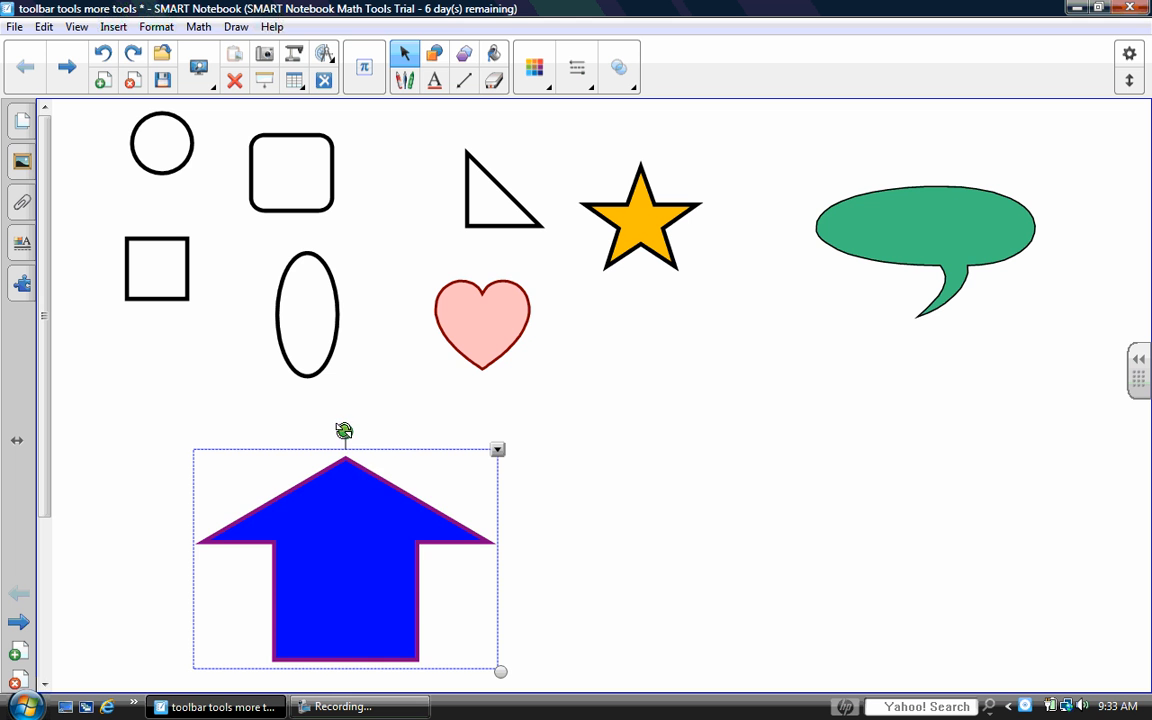
{"action": "left_click_drag", "start_coordinate": [345, 431], "coordinate": [437, 470]}
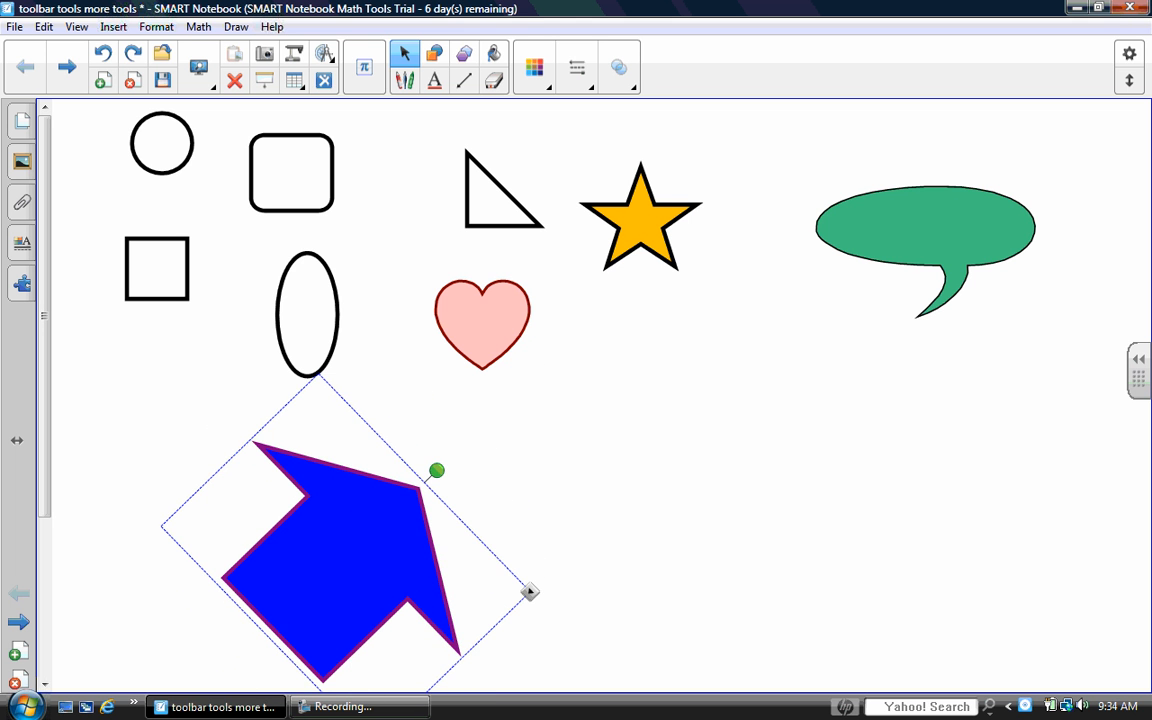
{"action": "left_click_drag", "start_coordinate": [358, 517], "coordinate": [355, 470]}
{"action": "left_click_drag", "start_coordinate": [433, 424], "coordinate": [459, 462]}
Stretch the blue arrow into a long, narrow shape and place it below the heart.
{"action": "left_click_drag", "start_coordinate": [333, 510], "coordinate": [560, 420]}
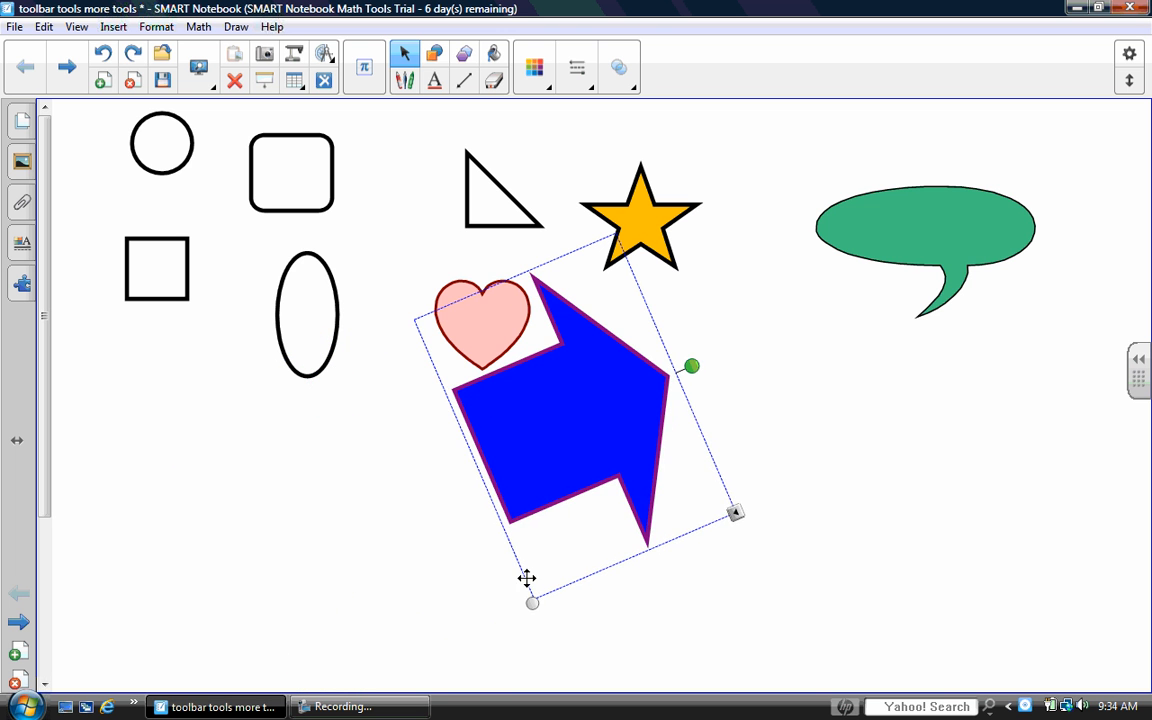
{"action": "left_click_drag", "start_coordinate": [527, 628], "coordinate": [134, 591]}
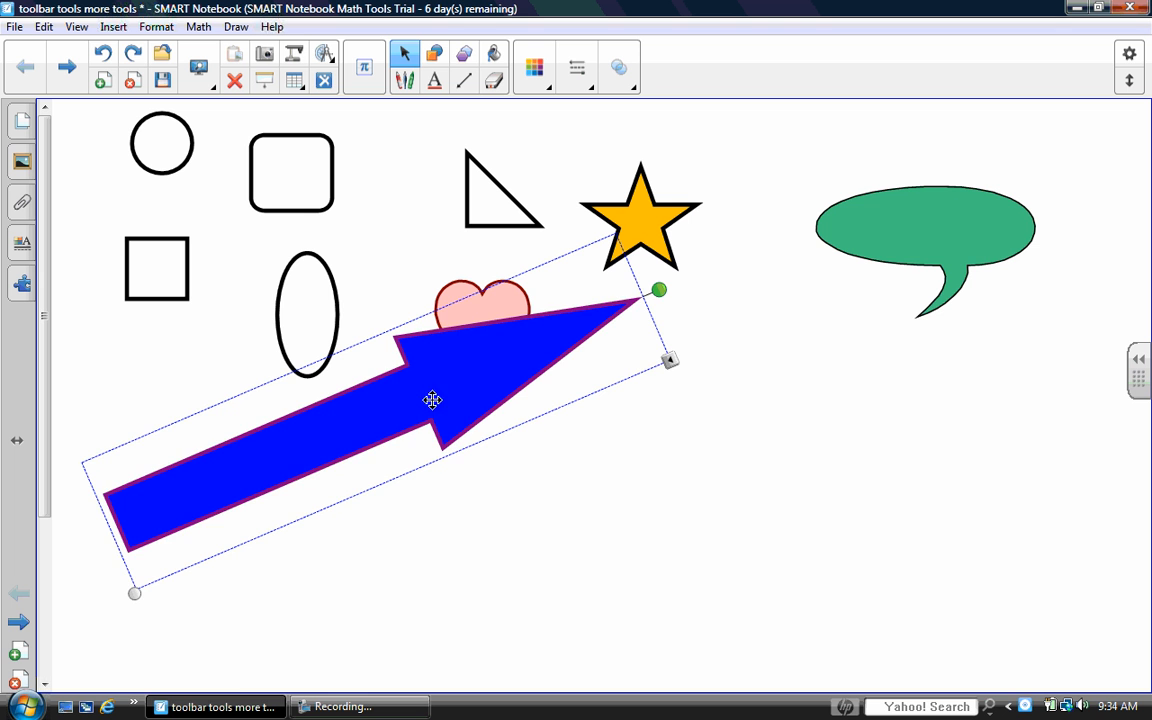
{"action": "left_click_drag", "start_coordinate": [432, 399], "coordinate": [474, 528]}
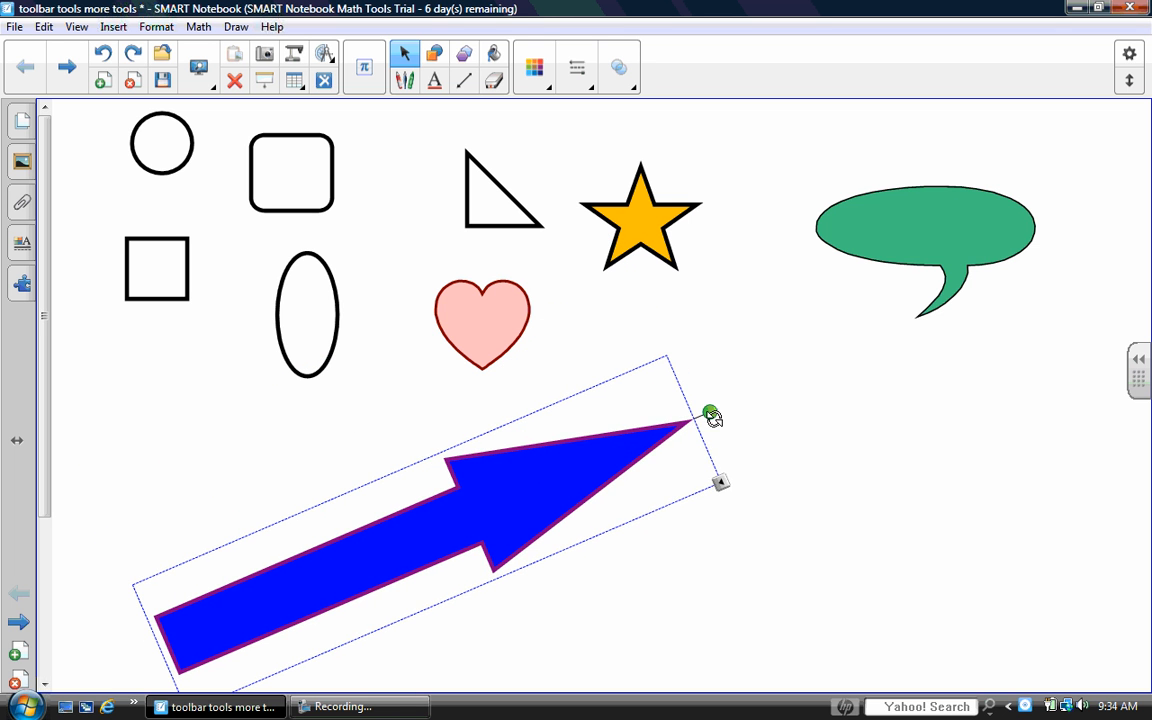
Rotate the blue arrow until it lies horizontally, pointing right, and deselect it.
{"action": "left_click_drag", "start_coordinate": [701, 416], "coordinate": [726, 500]}
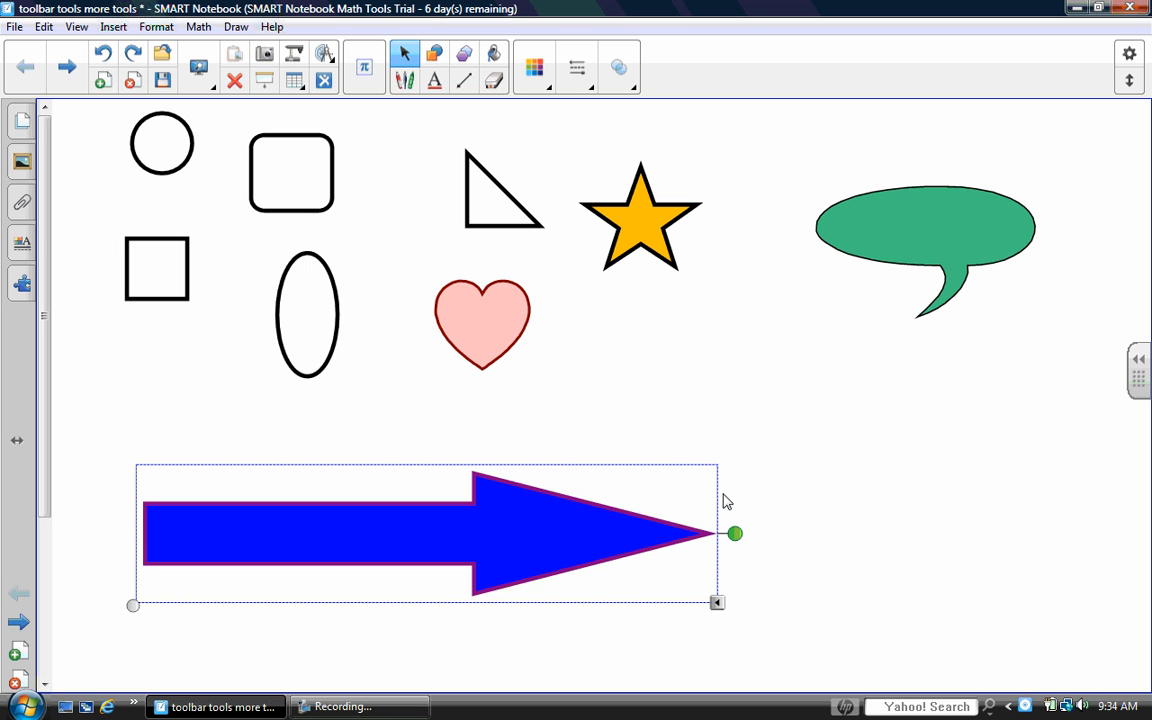
{"action": "left_click", "coordinate": [437, 54]}
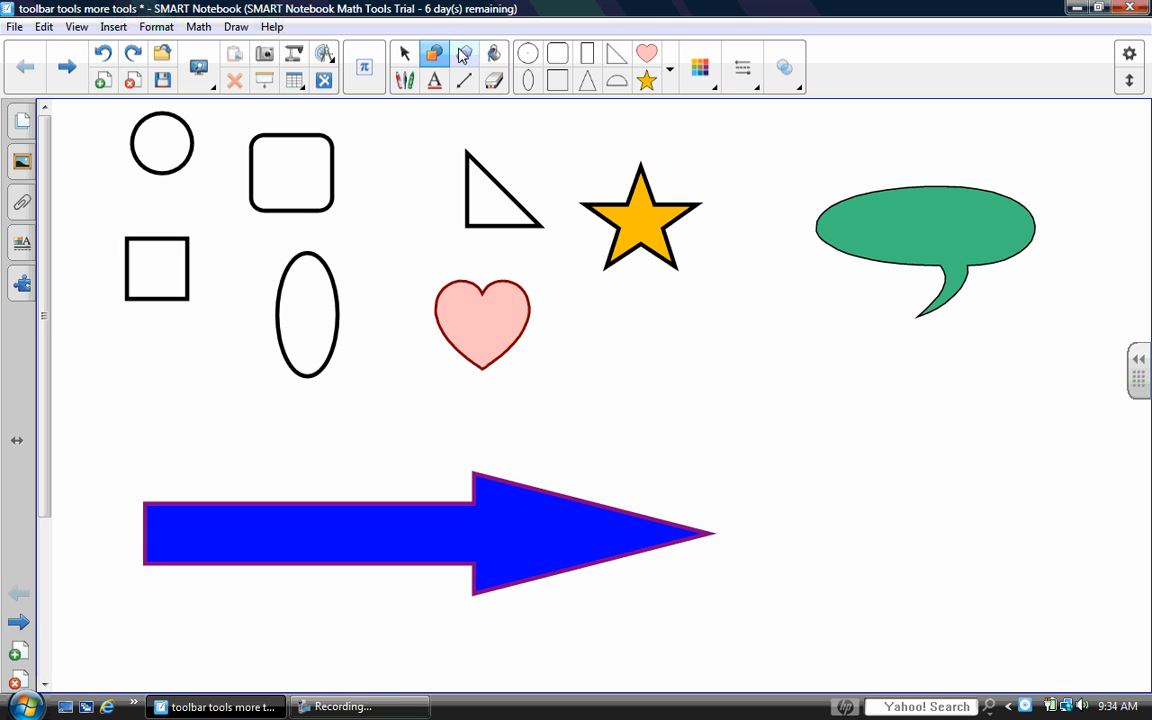
On the next blank page, draw a regular triangle and a smaller square beside it using the regular polygon tool.
{"action": "left_click", "coordinate": [466, 55]}
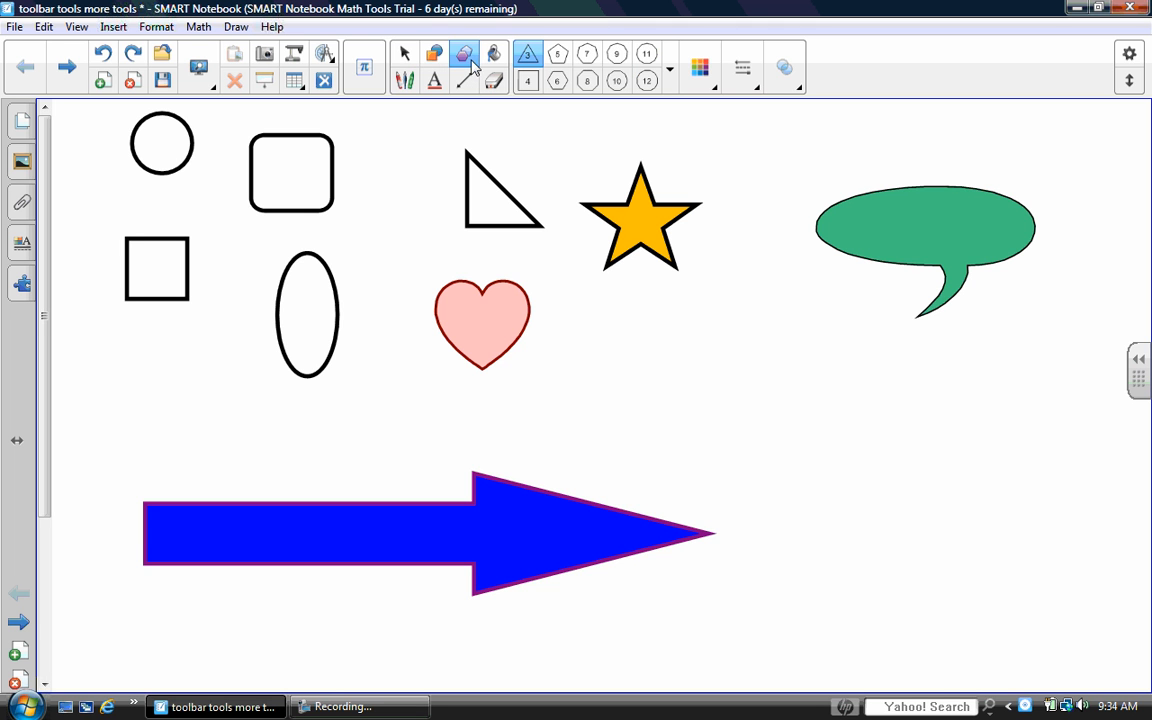
{"action": "left_click", "coordinate": [66, 66]}
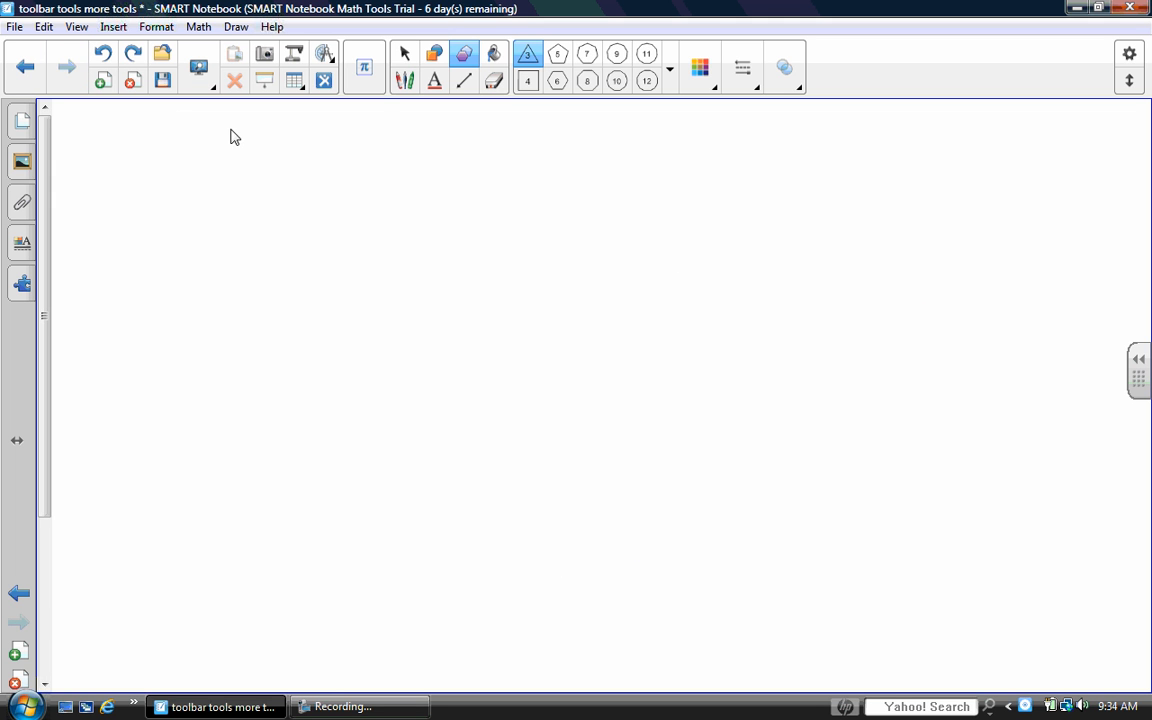
{"action": "left_click_drag", "start_coordinate": [178, 157], "coordinate": [354, 308]}
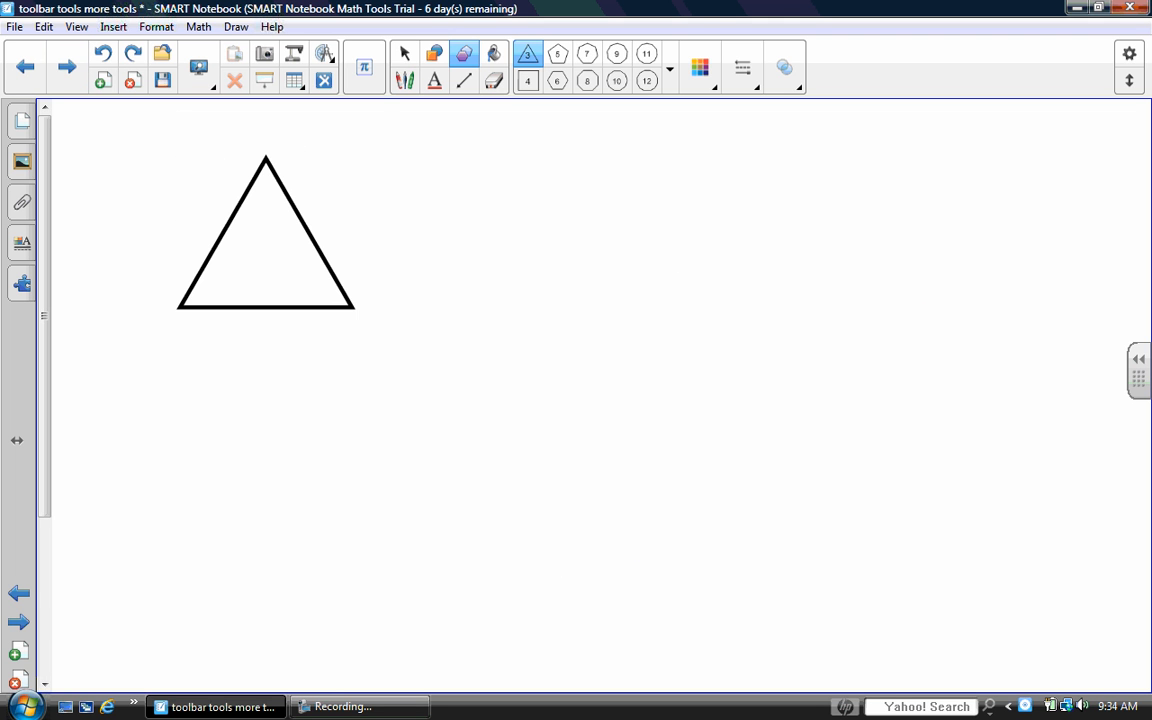
{"action": "left_click", "coordinate": [528, 82]}
{"action": "left_click_drag", "start_coordinate": [453, 178], "coordinate": [531, 255]}
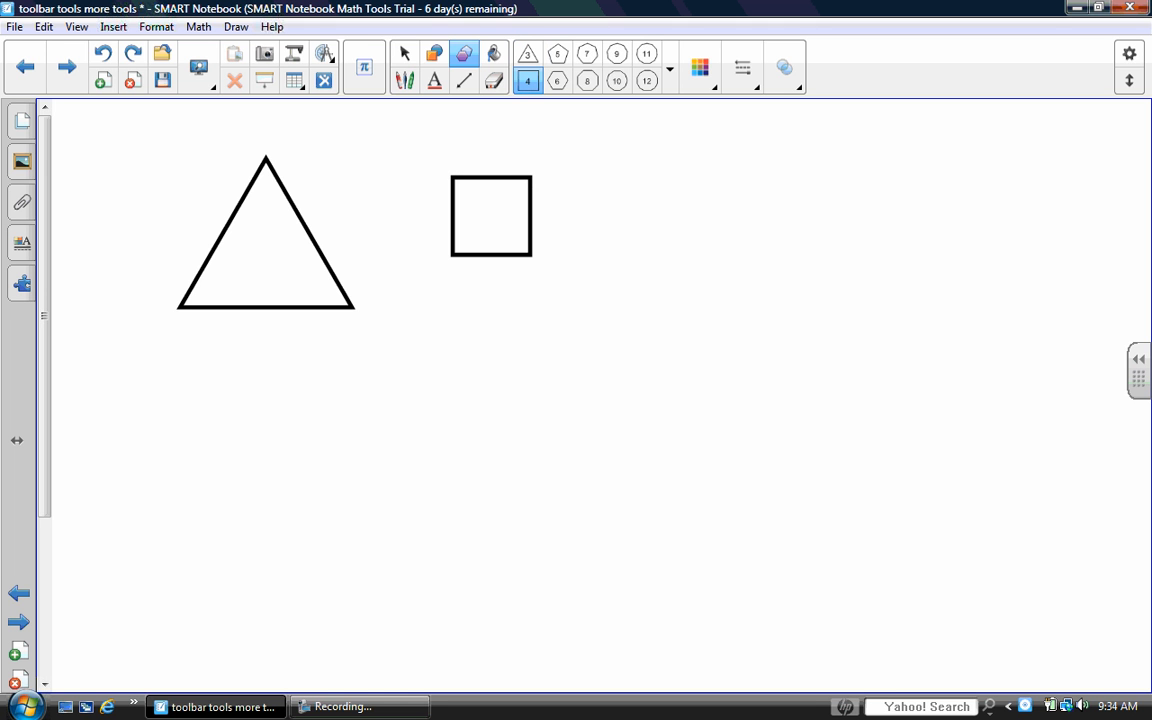
Draw a large regular octagon beside the square and a regular 15-sided polygon below the triangle.
{"action": "left_click", "coordinate": [589, 82]}
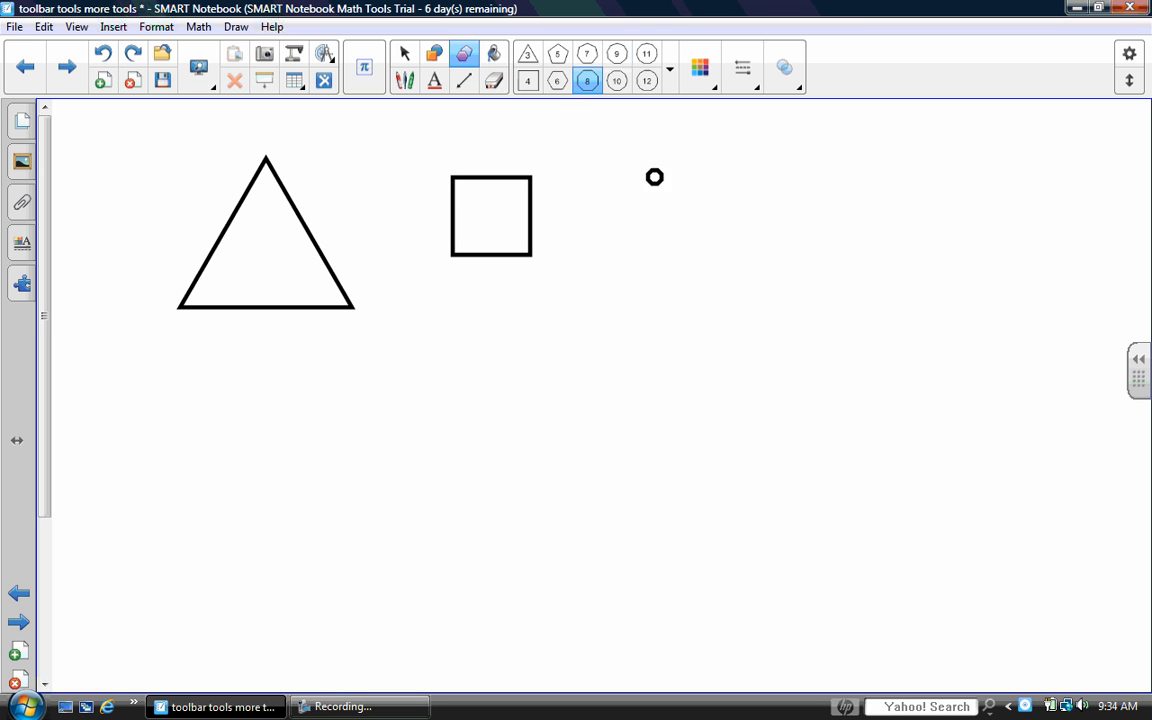
{"action": "left_click_drag", "start_coordinate": [661, 184], "coordinate": [913, 435]}
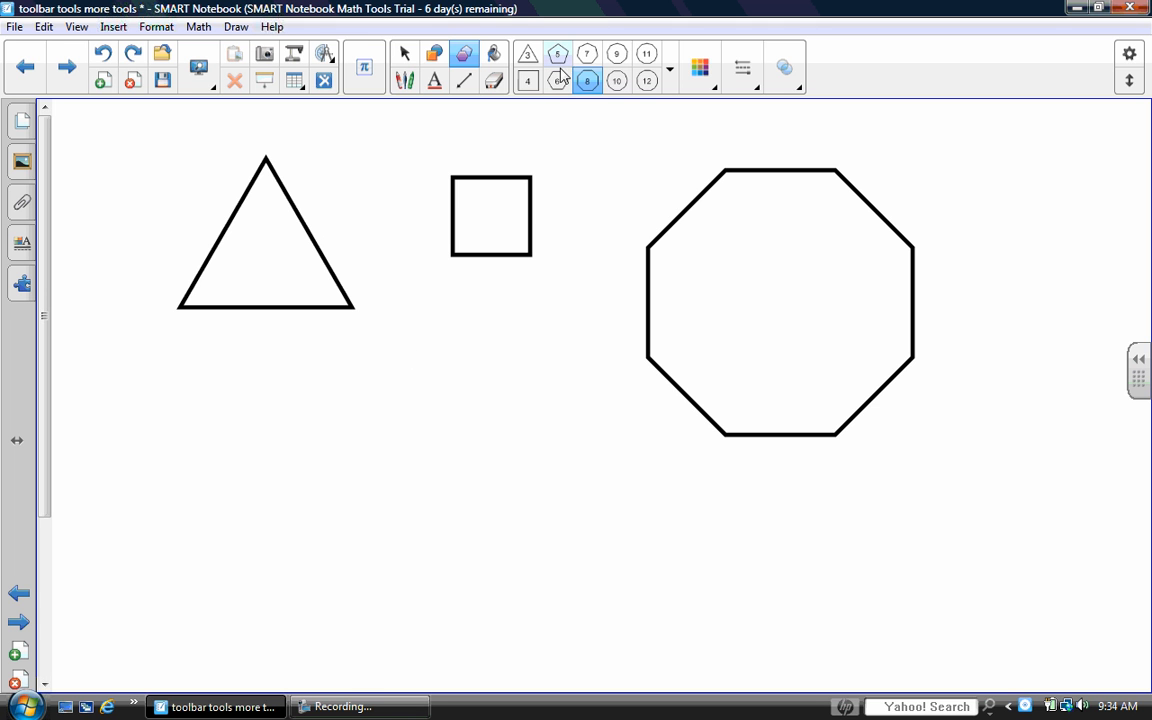
{"action": "left_click", "coordinate": [669, 80]}
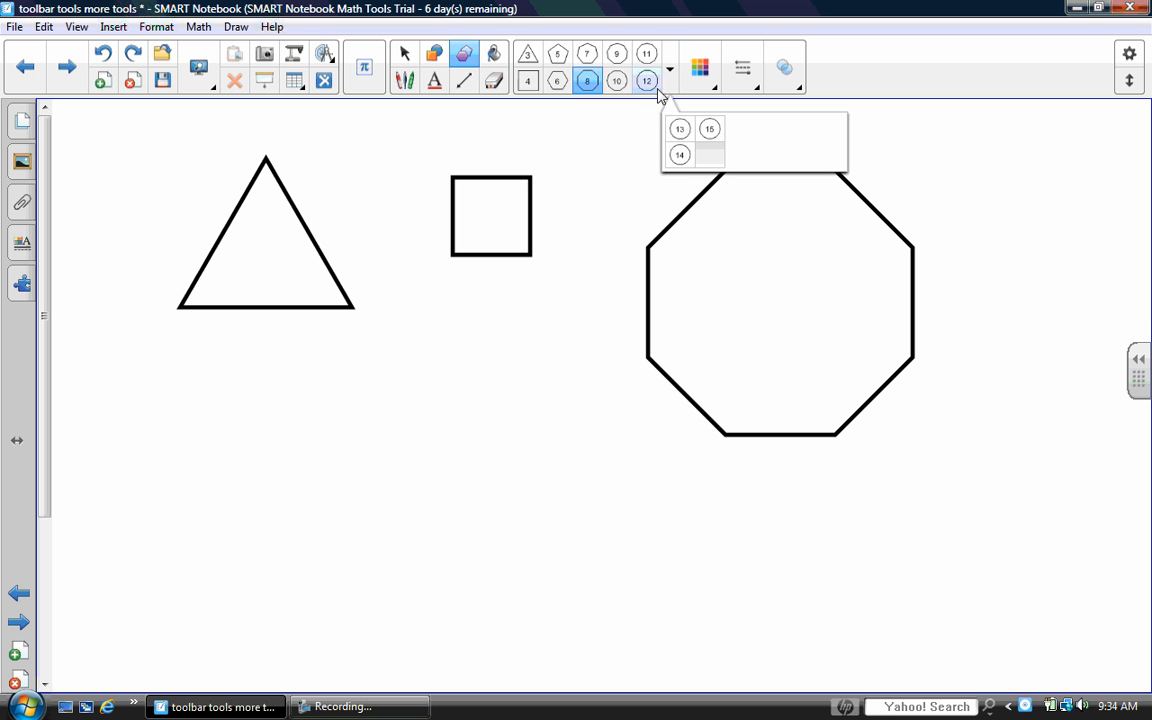
{"action": "left_click", "coordinate": [707, 132]}
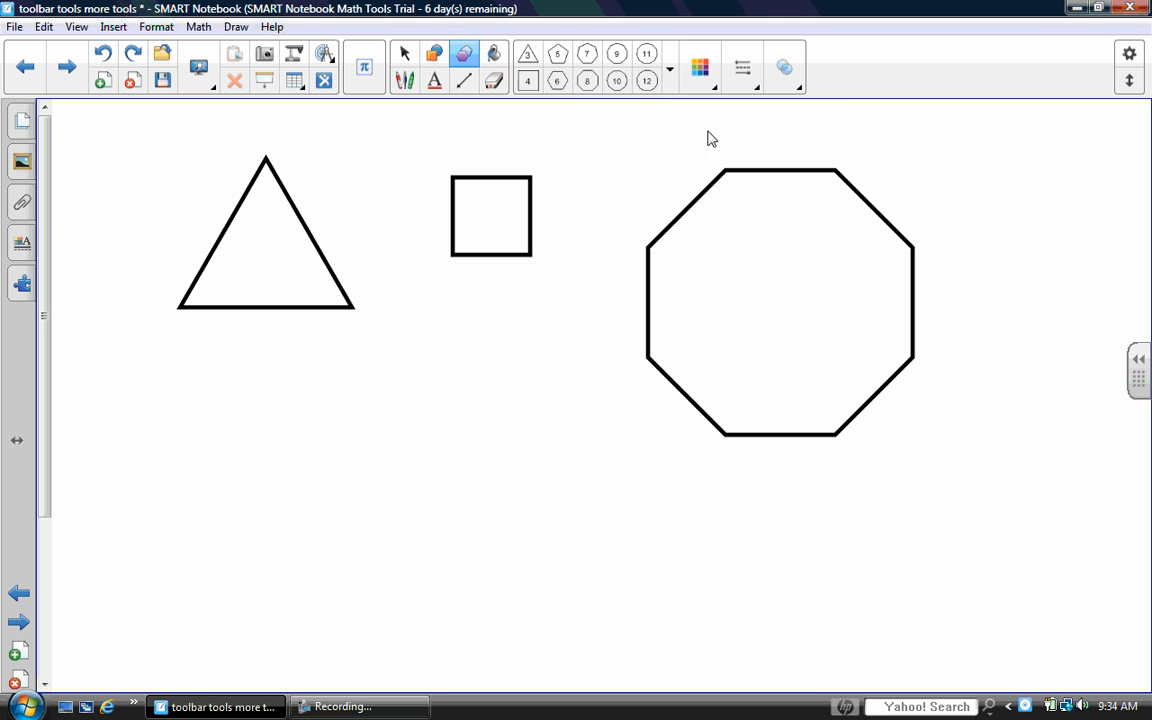
{"action": "left_click_drag", "start_coordinate": [280, 395], "coordinate": [527, 640]}
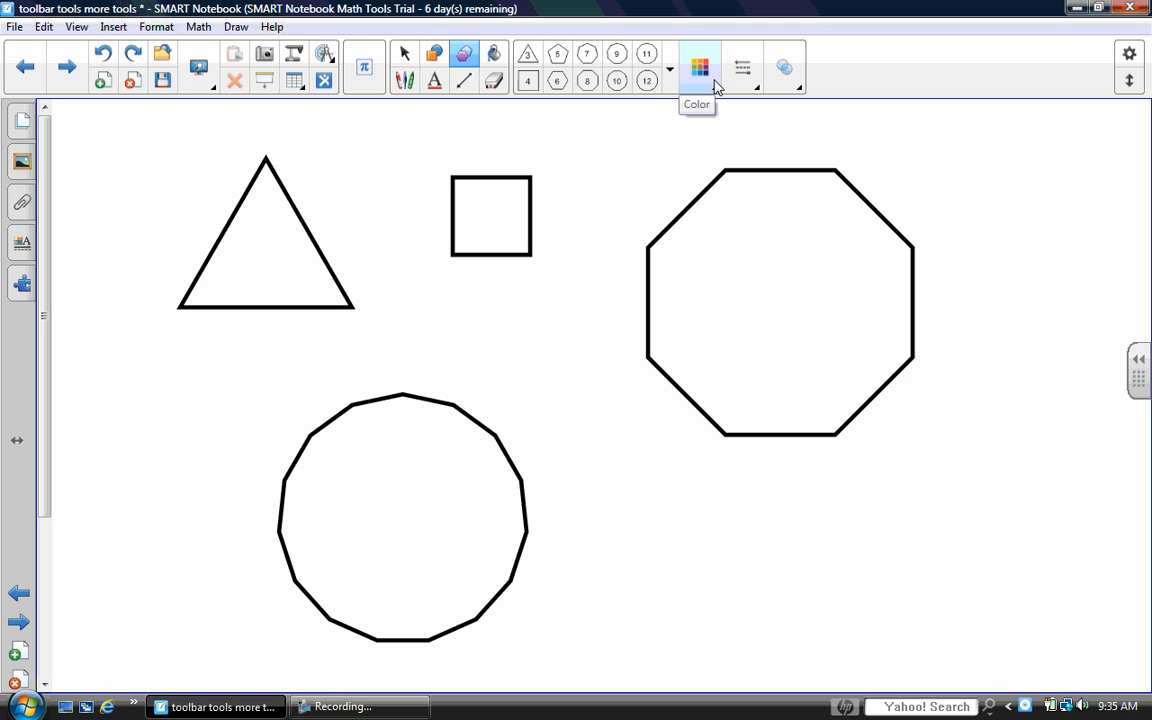
Set the line style to dotted and draw a smaller 15-sided polygon inside the solid one.
{"action": "left_click", "coordinate": [756, 89]}
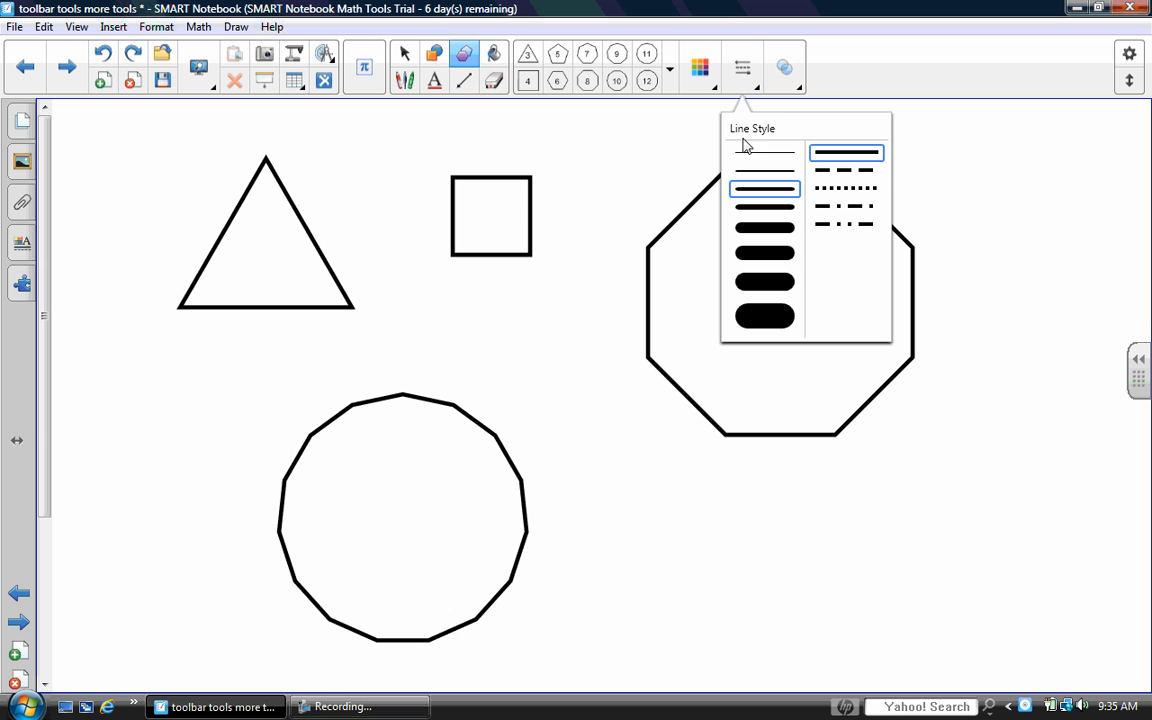
{"action": "left_click", "coordinate": [847, 189]}
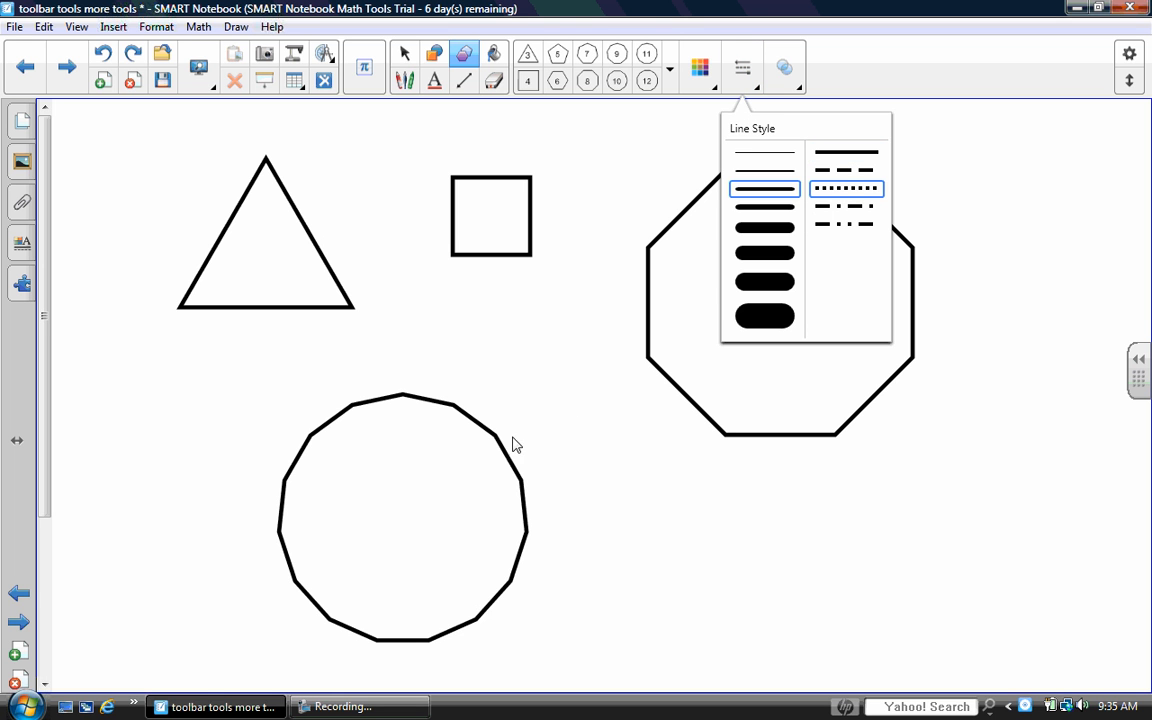
{"action": "left_click_drag", "start_coordinate": [352, 462], "coordinate": [480, 587]}
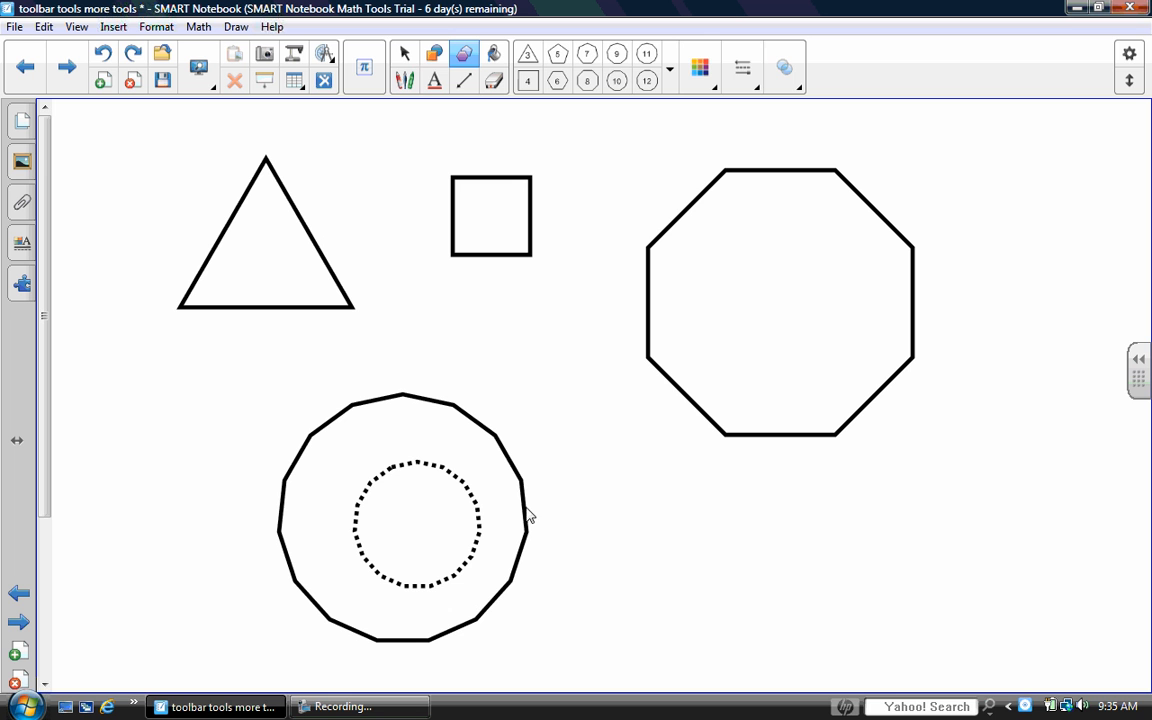
Enlarge the dotted polygon and move it so it sits centered just inside the solid 15-sided polygon.
{"action": "left_click", "coordinate": [404, 54]}
{"action": "left_click_drag", "start_coordinate": [354, 464], "coordinate": [581, 687]}
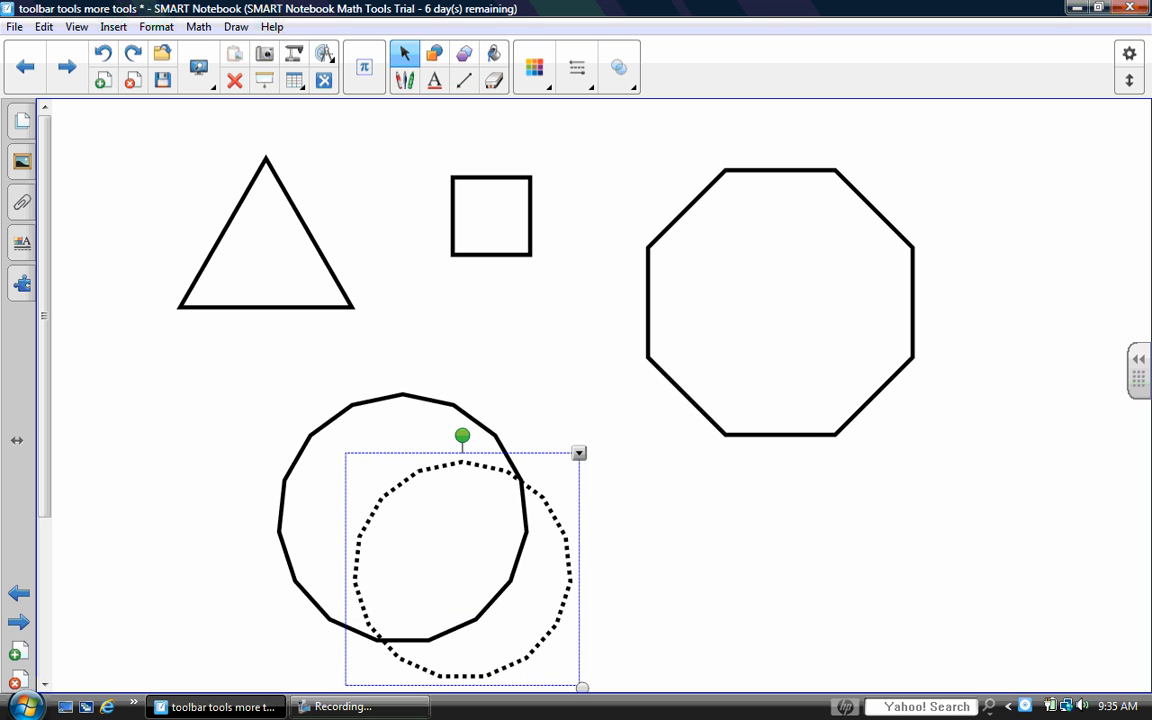
{"action": "left_click", "coordinate": [578, 453]}
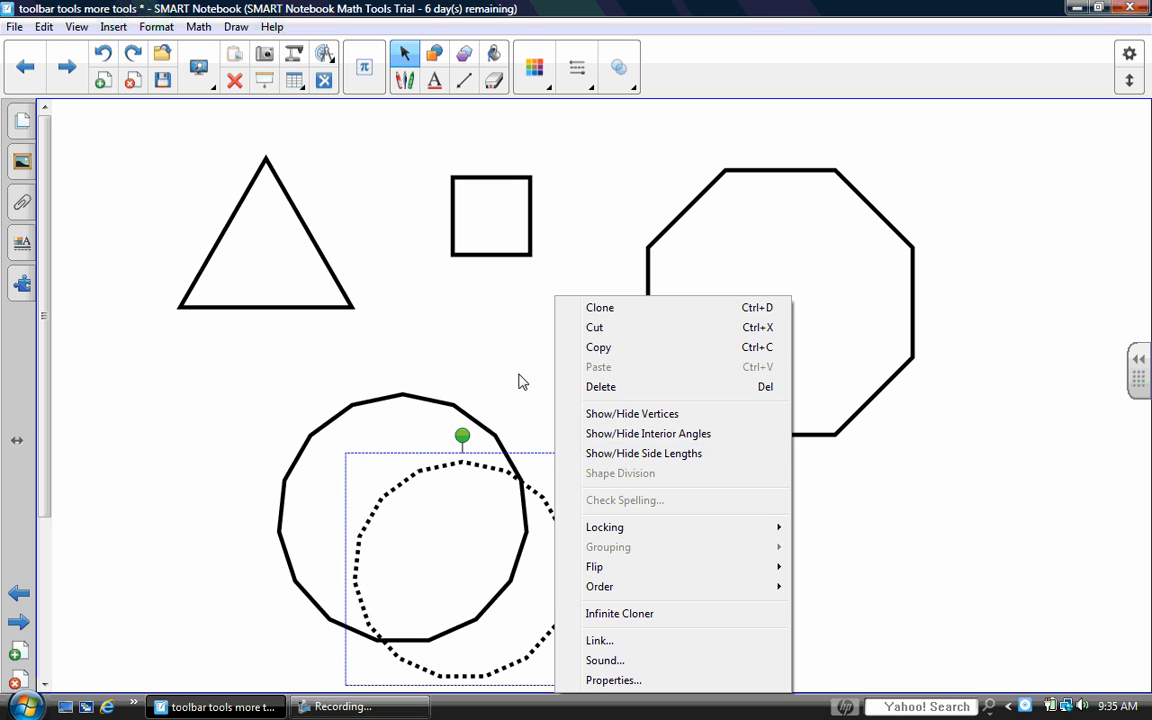
{"action": "left_click", "coordinate": [575, 465]}
{"action": "left_click", "coordinate": [560, 517]}
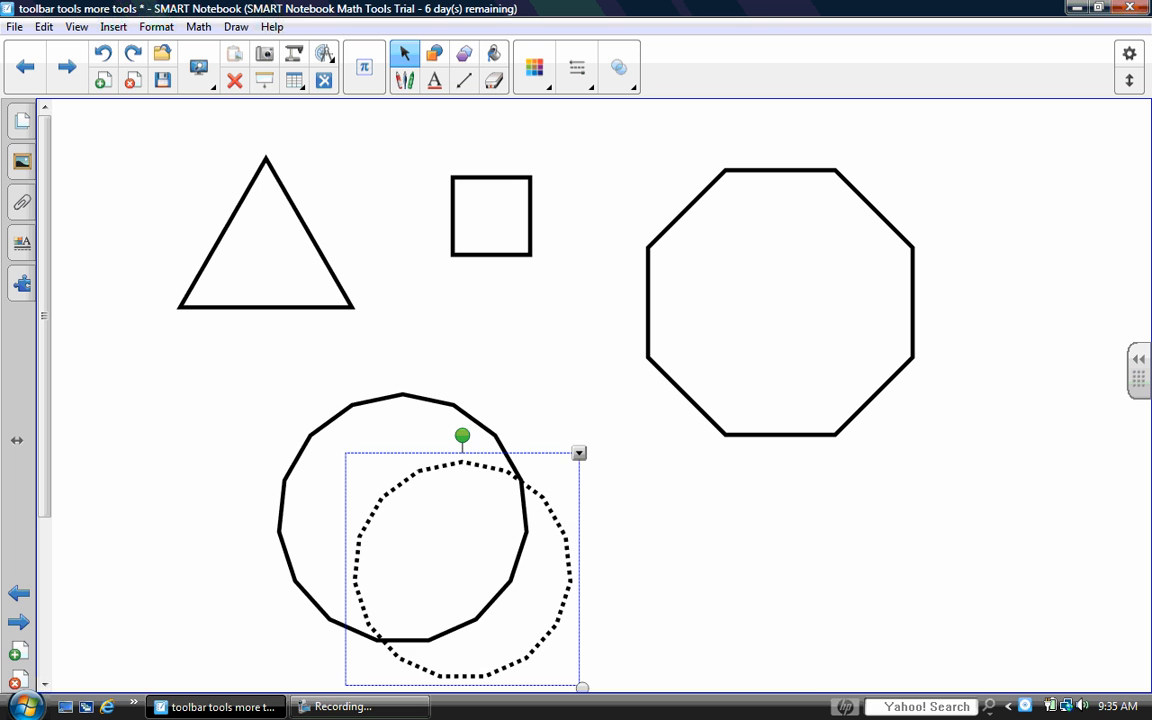
{"action": "left_click_drag", "start_coordinate": [560, 517], "coordinate": [487, 449]}
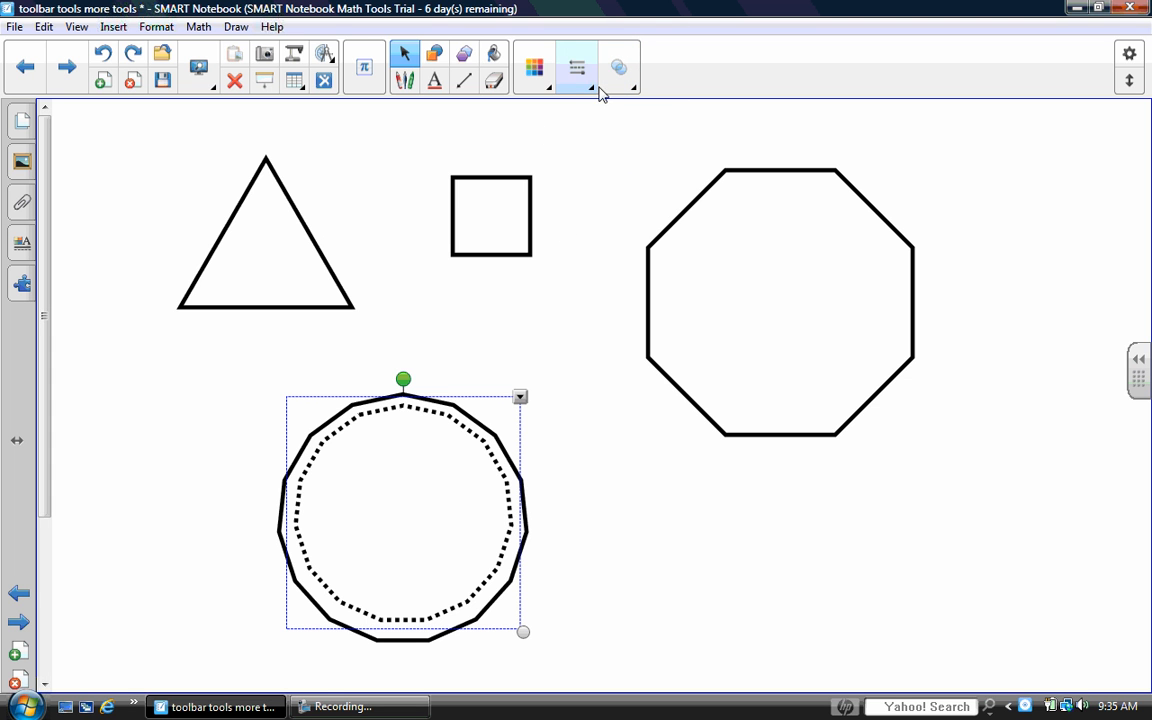
Return to the previous page with the blue arrow.
{"action": "left_click", "coordinate": [26, 67]}
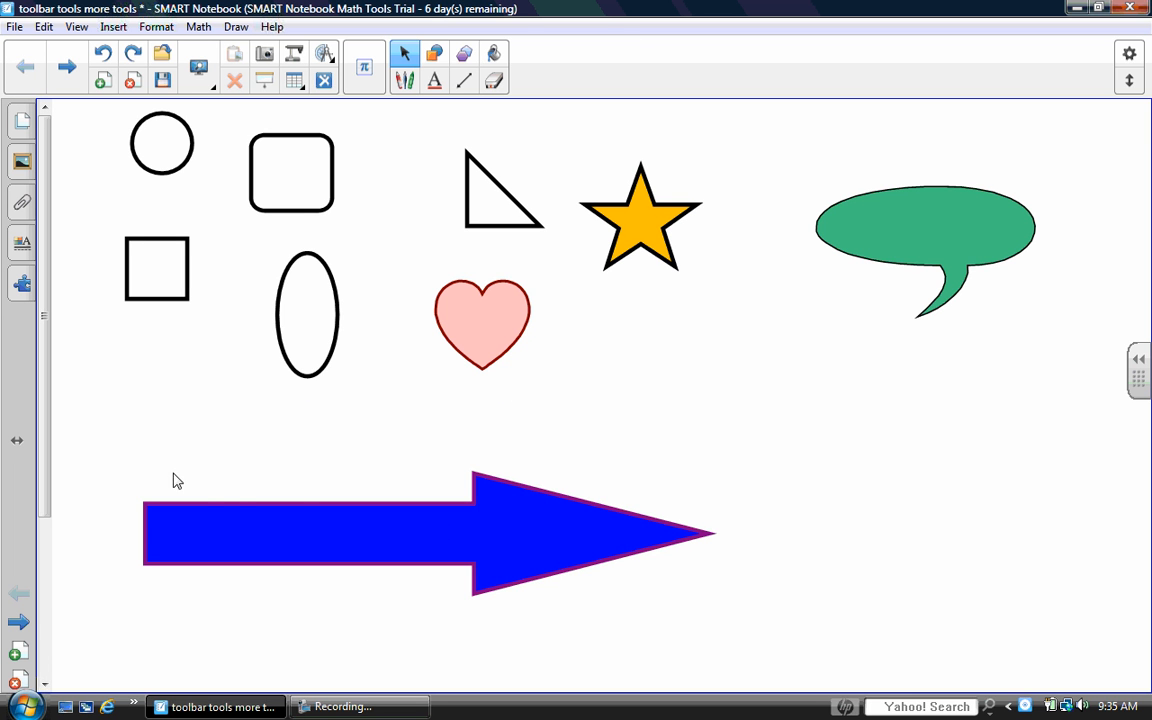
{"action": "left_click_drag", "start_coordinate": [106, 441], "coordinate": [808, 606]}
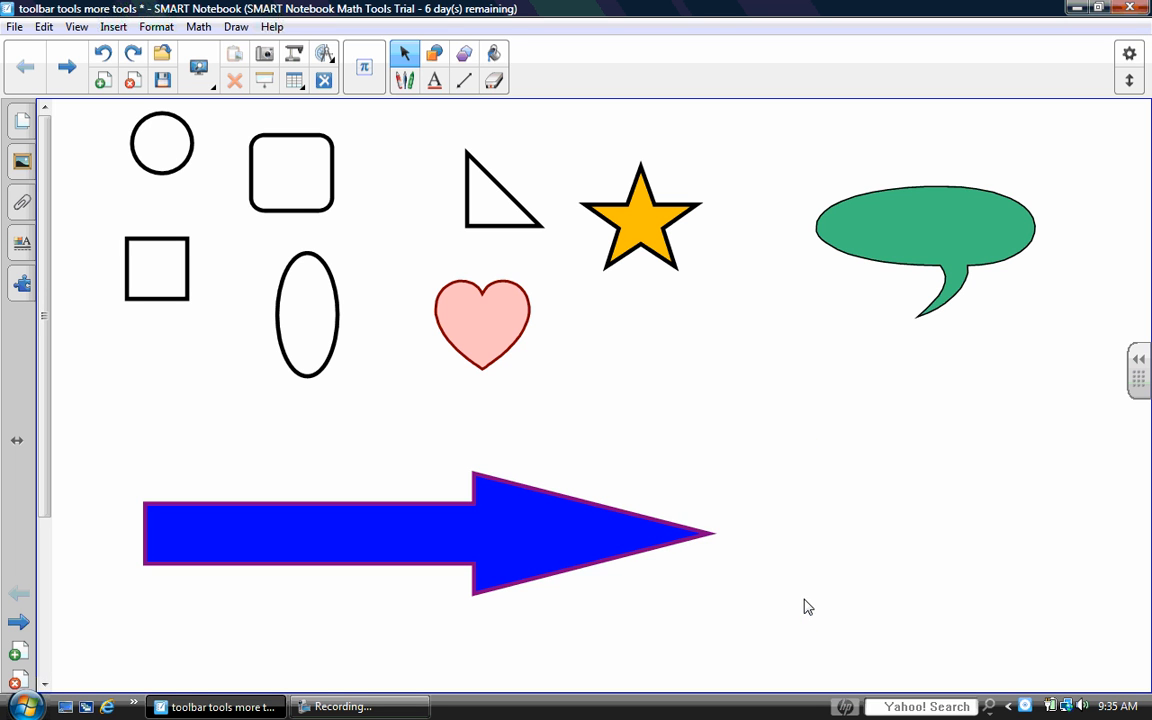
Try to draw a transparent up arrow below the speech bubble, and undo it.
{"action": "left_click", "coordinate": [434, 58]}
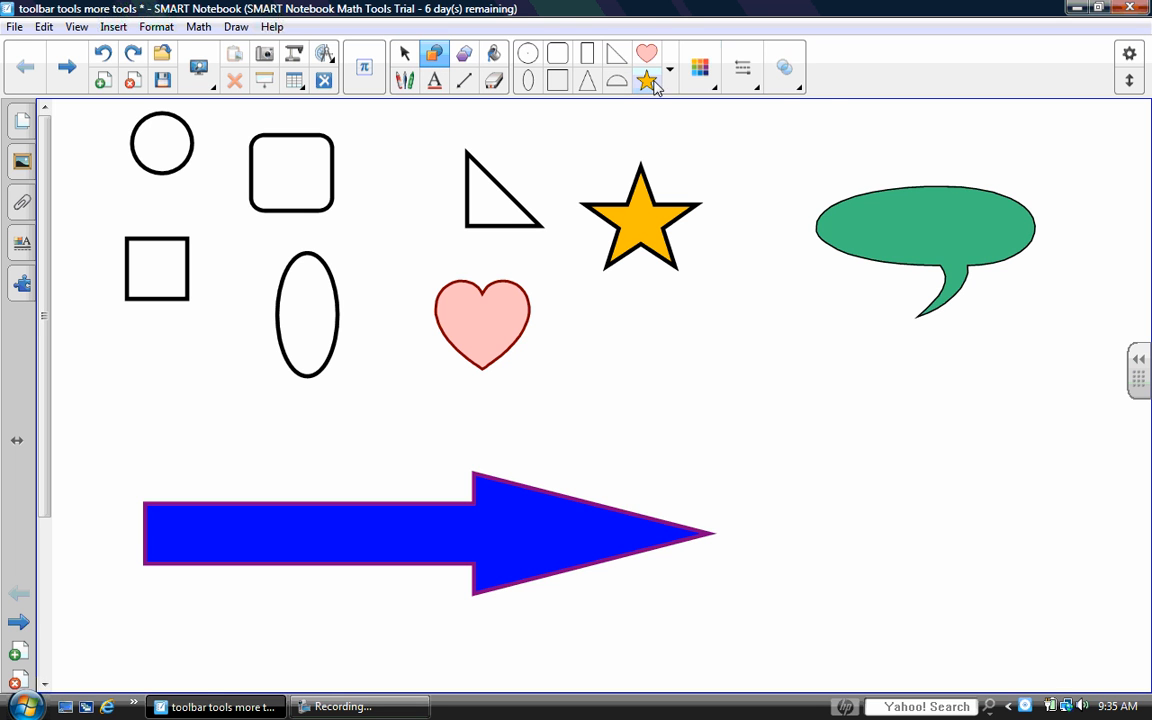
{"action": "left_click", "coordinate": [779, 92]}
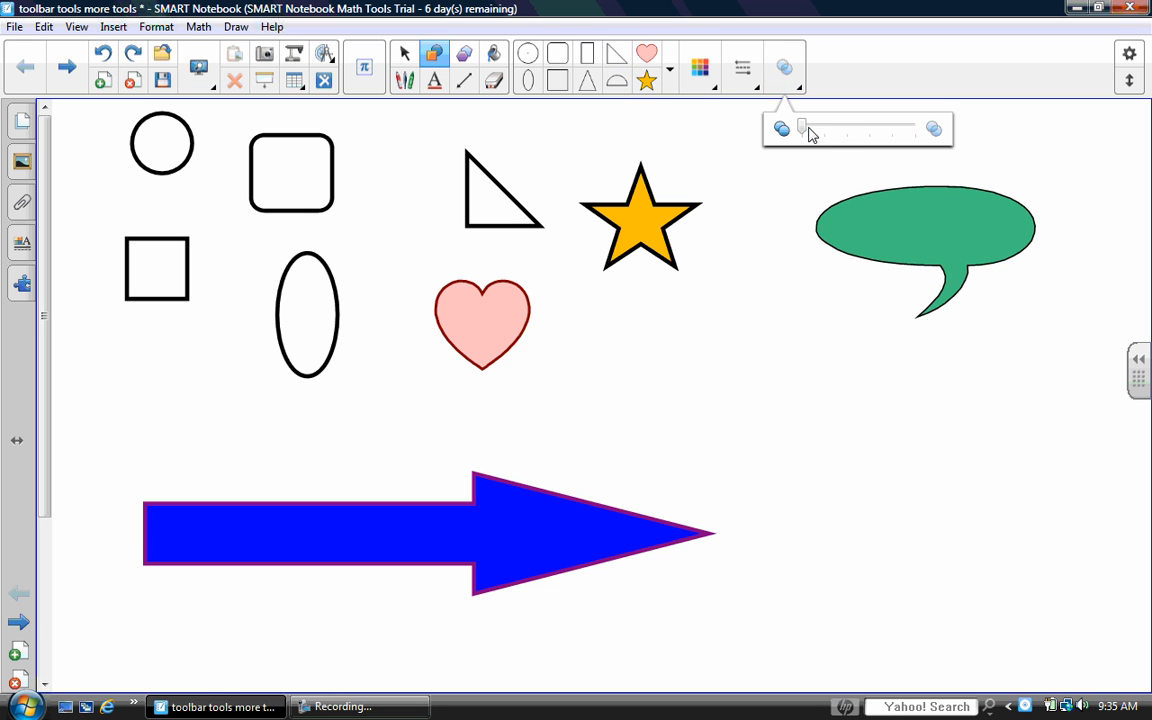
{"action": "left_click_drag", "start_coordinate": [810, 135], "coordinate": [868, 140]}
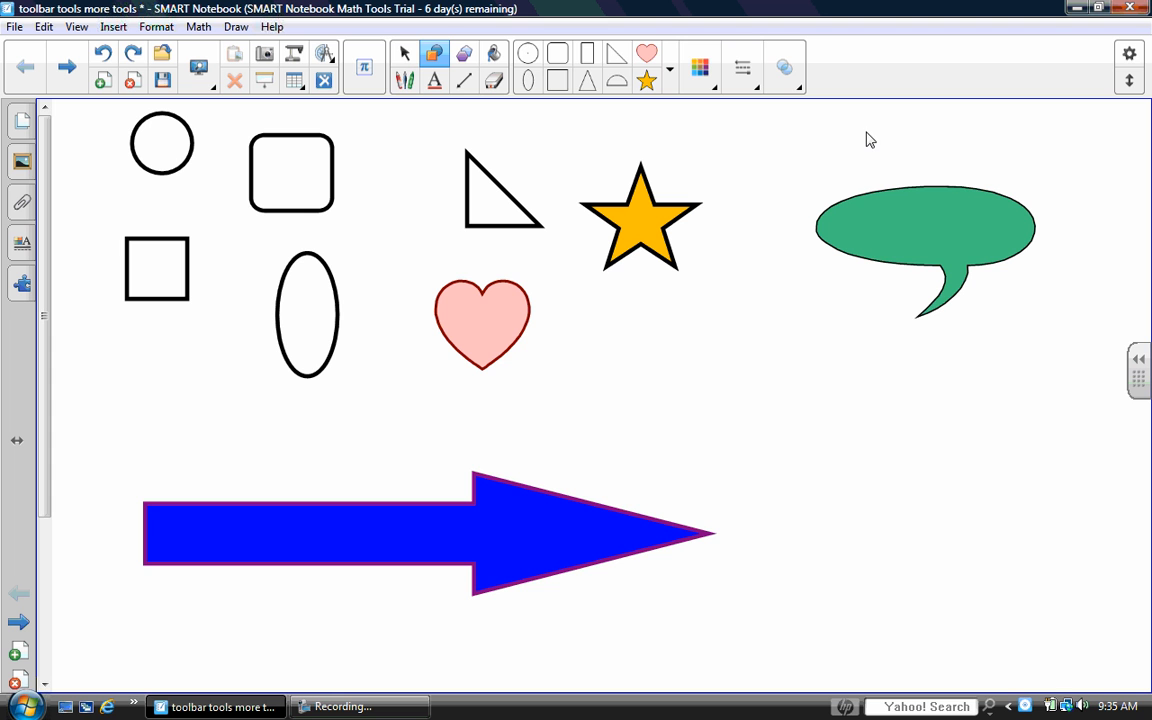
{"action": "left_click", "coordinate": [669, 72]}
{"action": "left_click", "coordinate": [739, 154]}
{"action": "mouse_move", "coordinate": [808, 371]}
{"action": "left_mouse_down"}
{"action": "mouse_move", "coordinate": [881, 425]}
{"action": "mouse_move", "coordinate": [1026, 570]}
{"action": "left_mouse_up"}
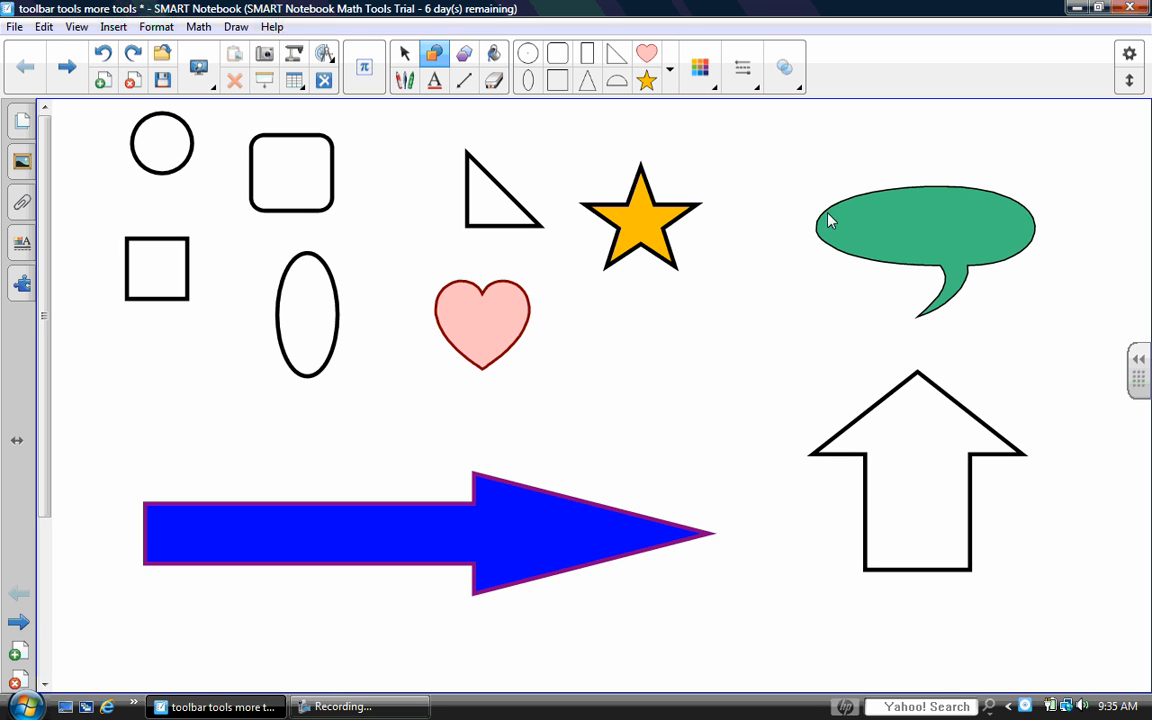
{"action": "left_click", "coordinate": [104, 55]}
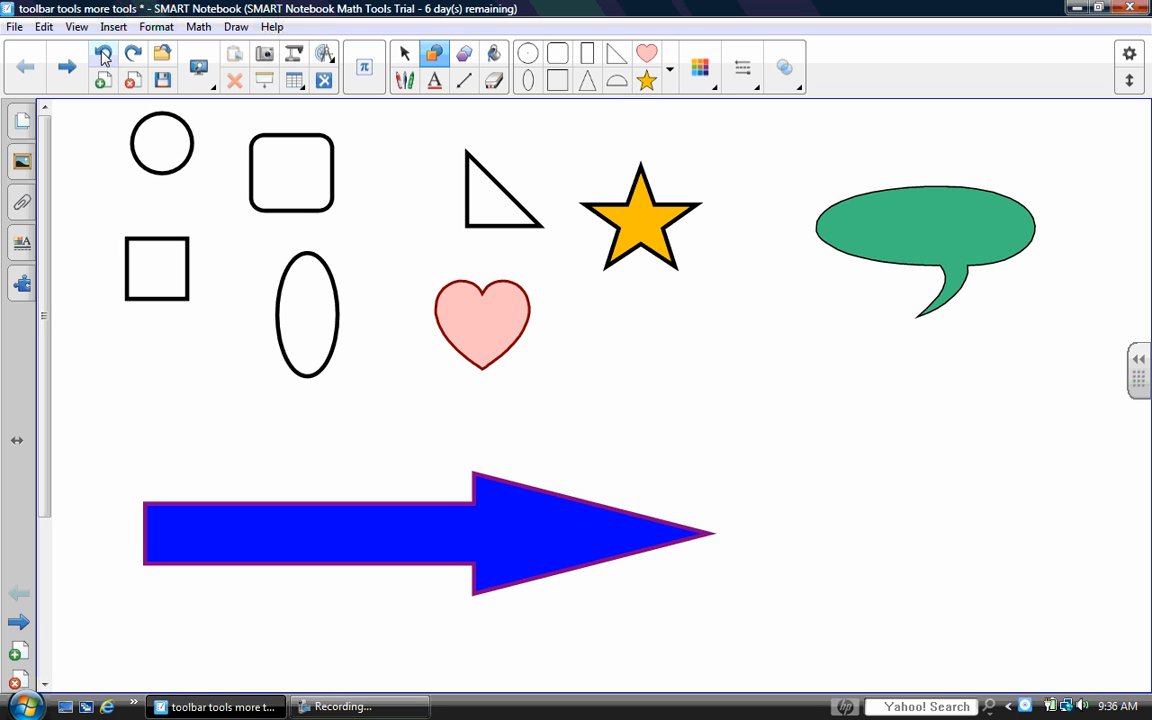
Draw a large up arrow below the speech bubble with a red fill and transparency set slightly past the middle of its range.
{"action": "left_click", "coordinate": [798, 90]}
{"action": "left_click_drag", "start_coordinate": [802, 133], "coordinate": [869, 134]}
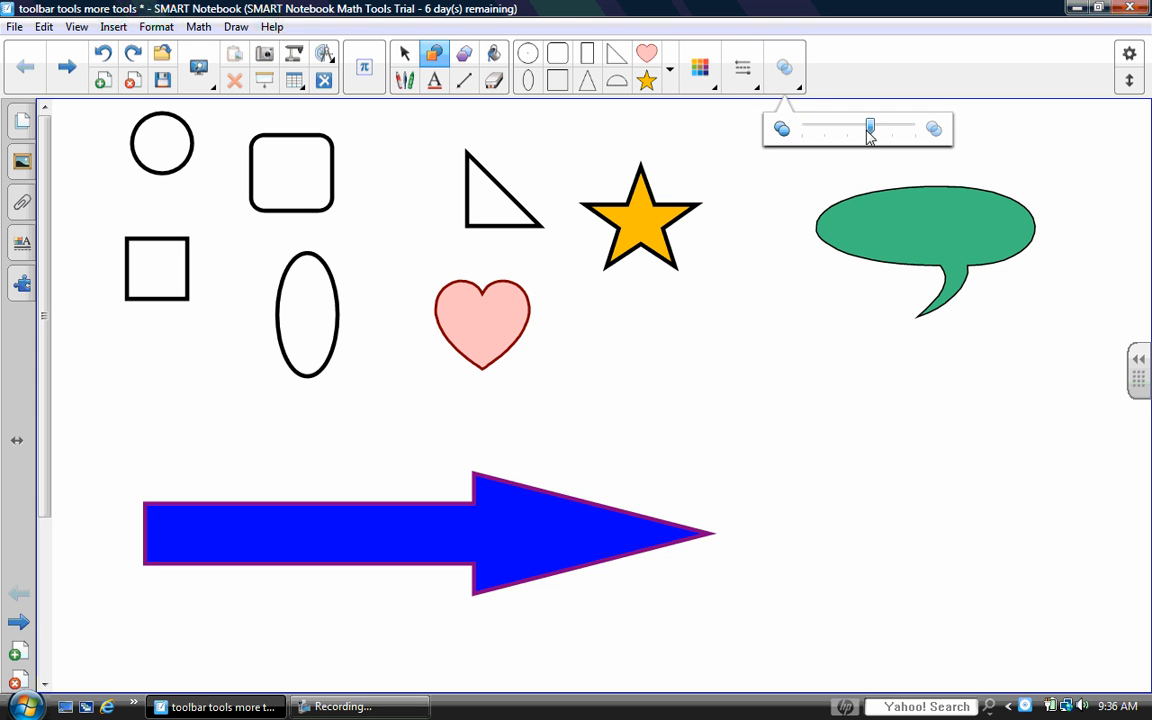
{"action": "left_click", "coordinate": [715, 91]}
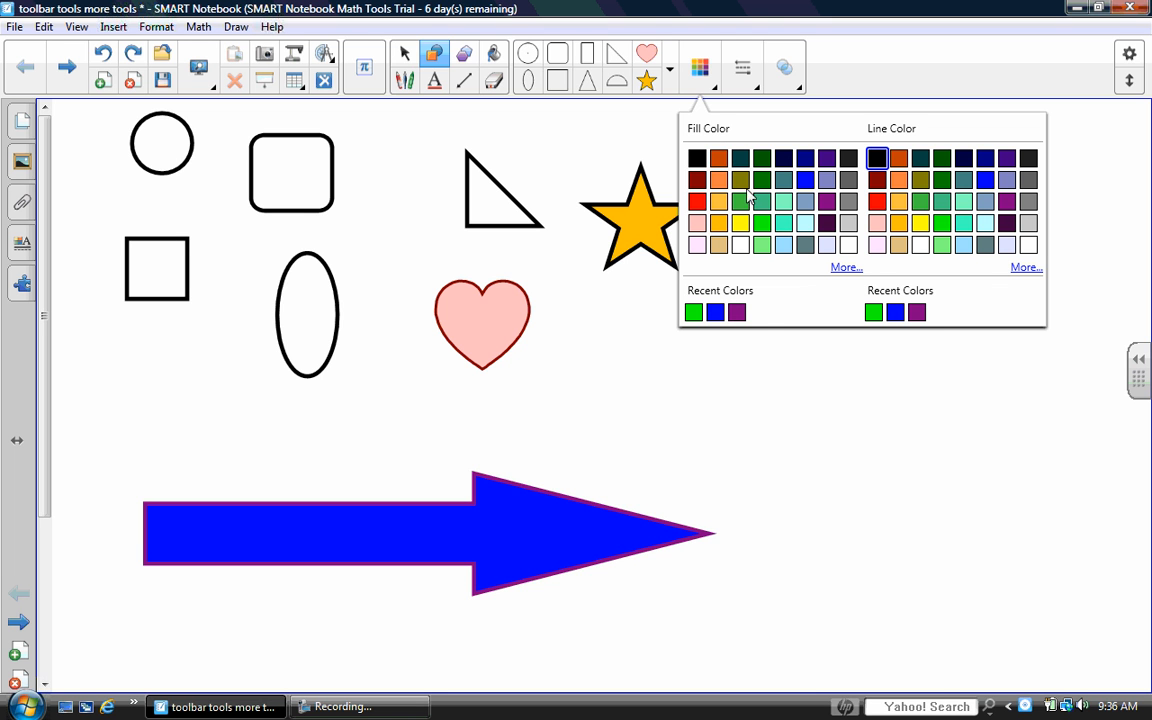
{"action": "left_click", "coordinate": [697, 203]}
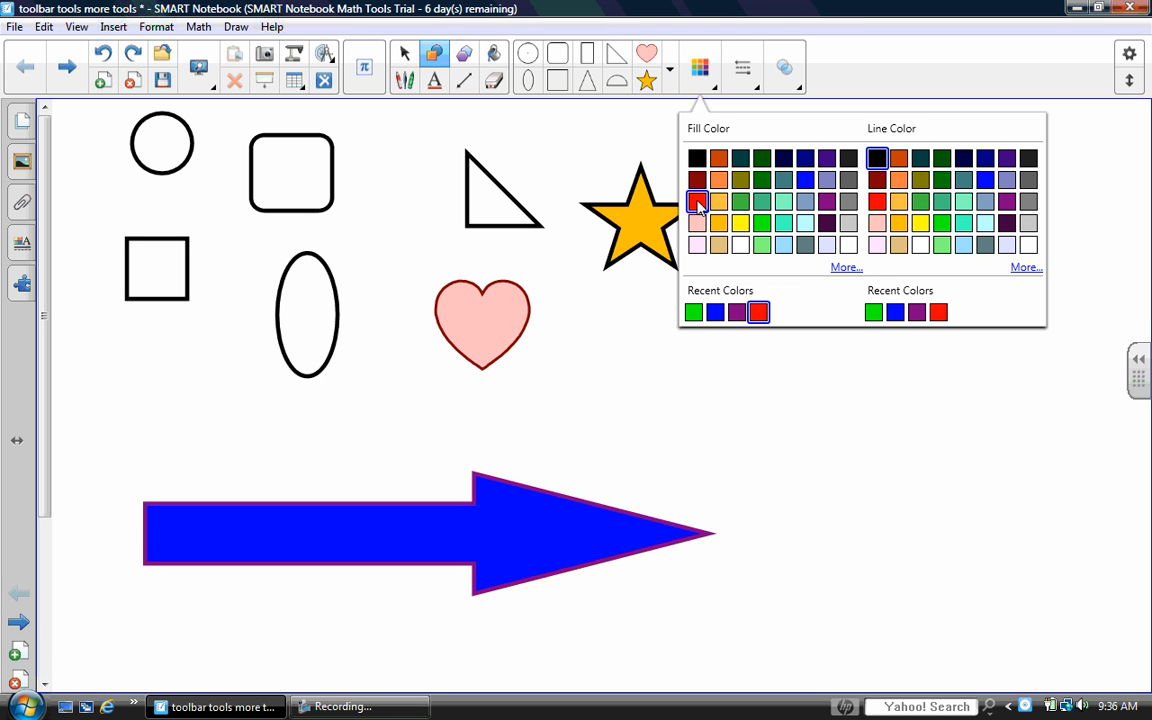
{"action": "left_click", "coordinate": [784, 67]}
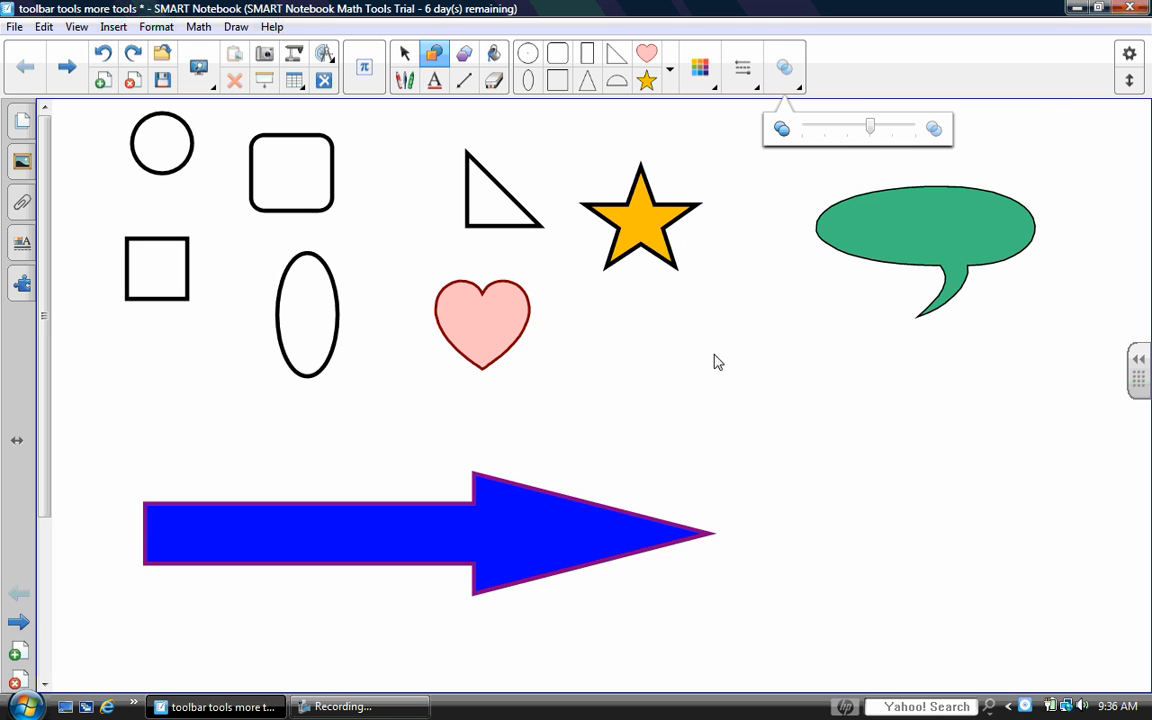
{"action": "left_click_drag", "start_coordinate": [700, 343], "coordinate": [1013, 601]}
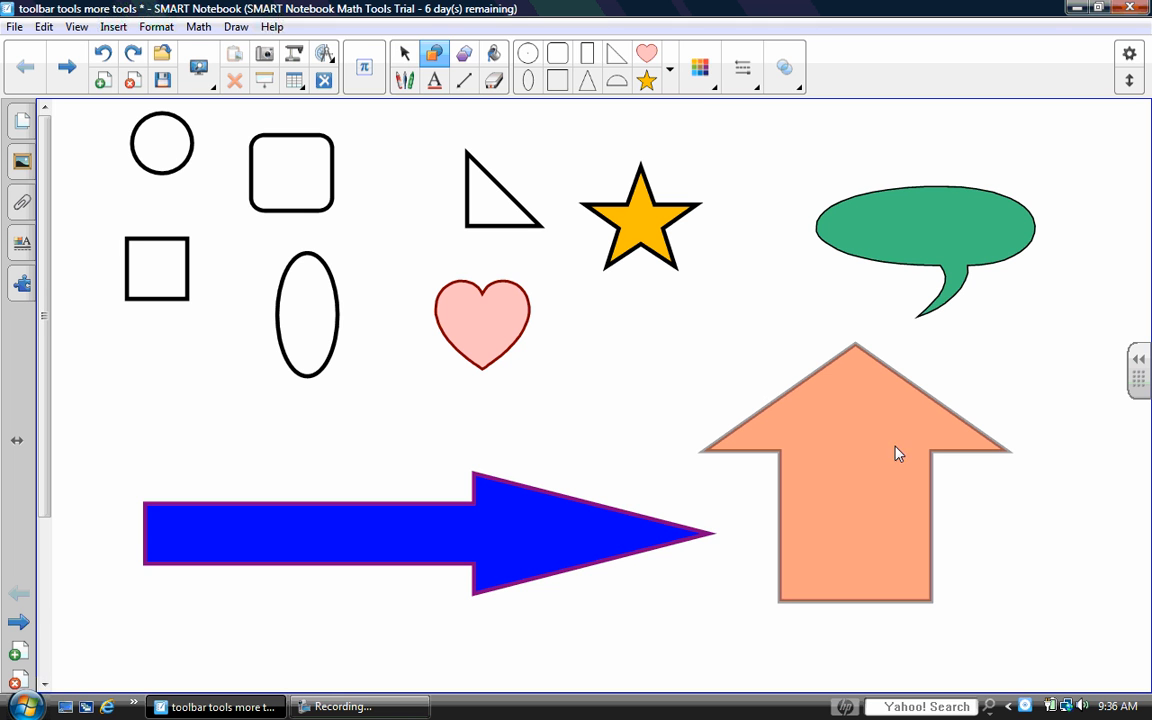
On the next page, use the Fill tool to fill the octagon, the square and the triangle with light cyan.
{"action": "left_click", "coordinate": [493, 57]}
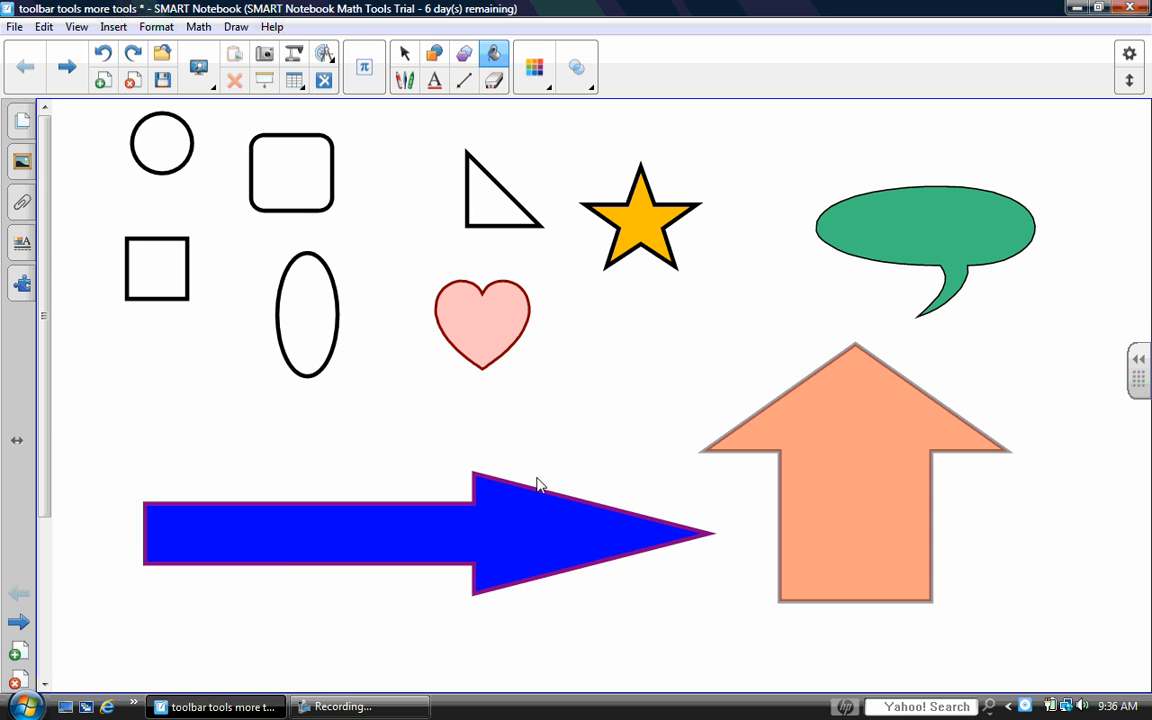
{"action": "left_click", "coordinate": [66, 68]}
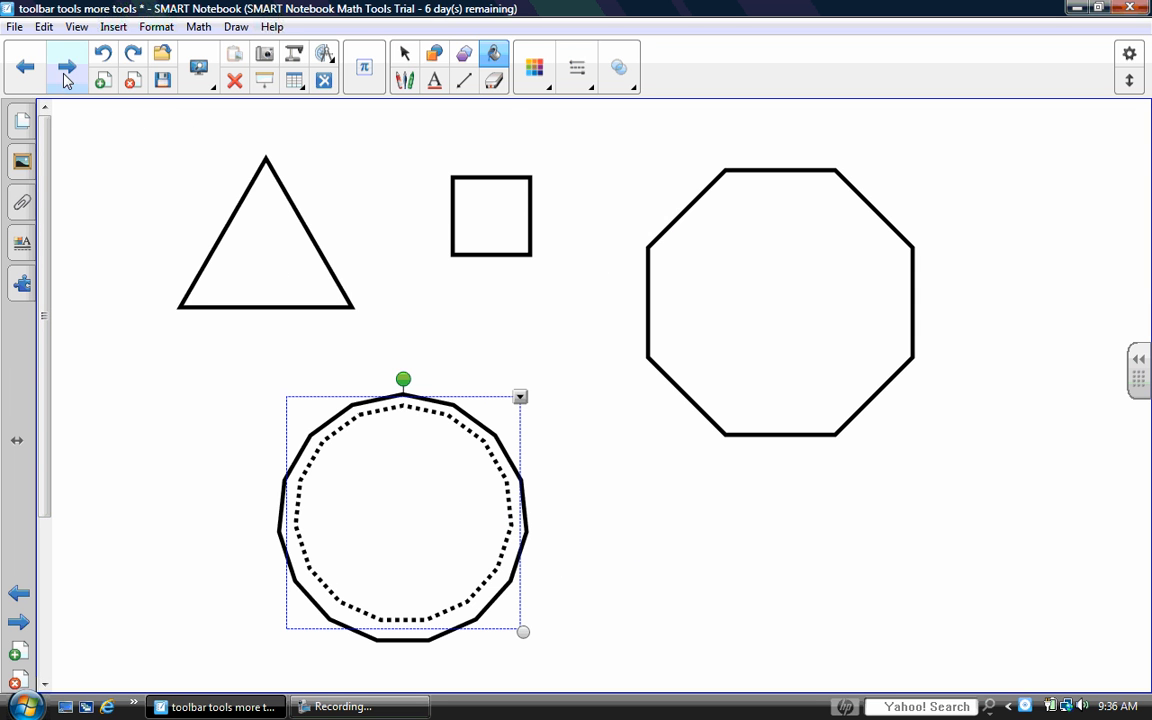
{"action": "left_click", "coordinate": [492, 57]}
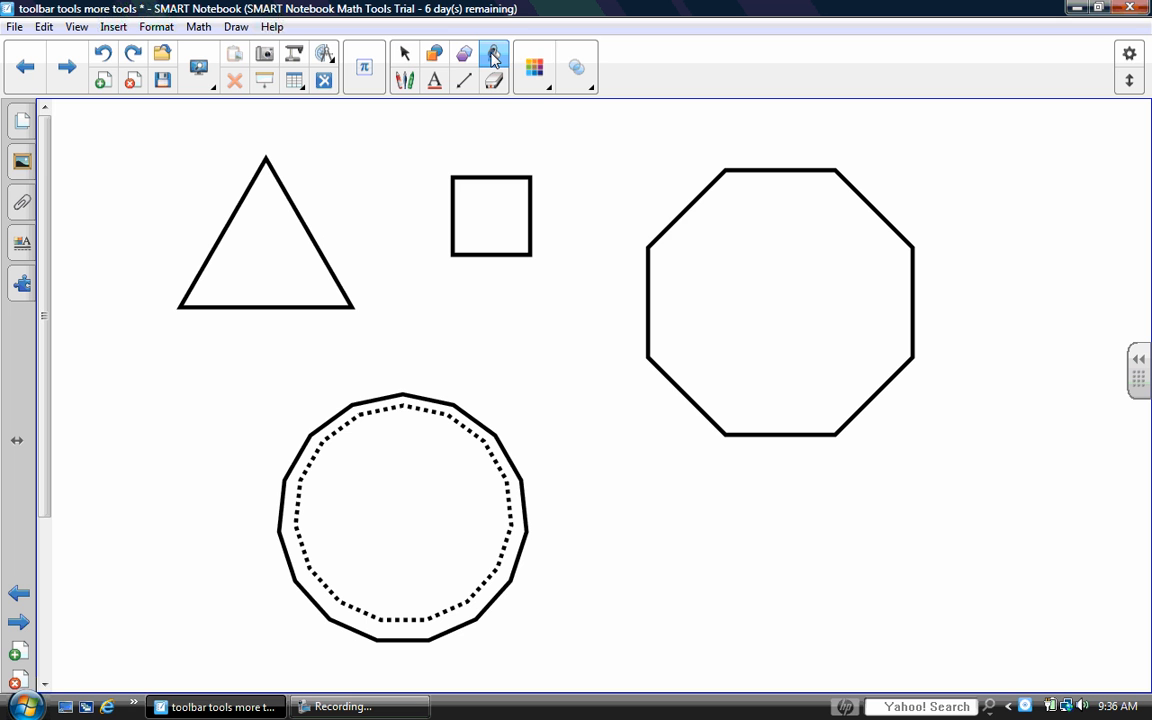
{"action": "left_click", "coordinate": [549, 88]}
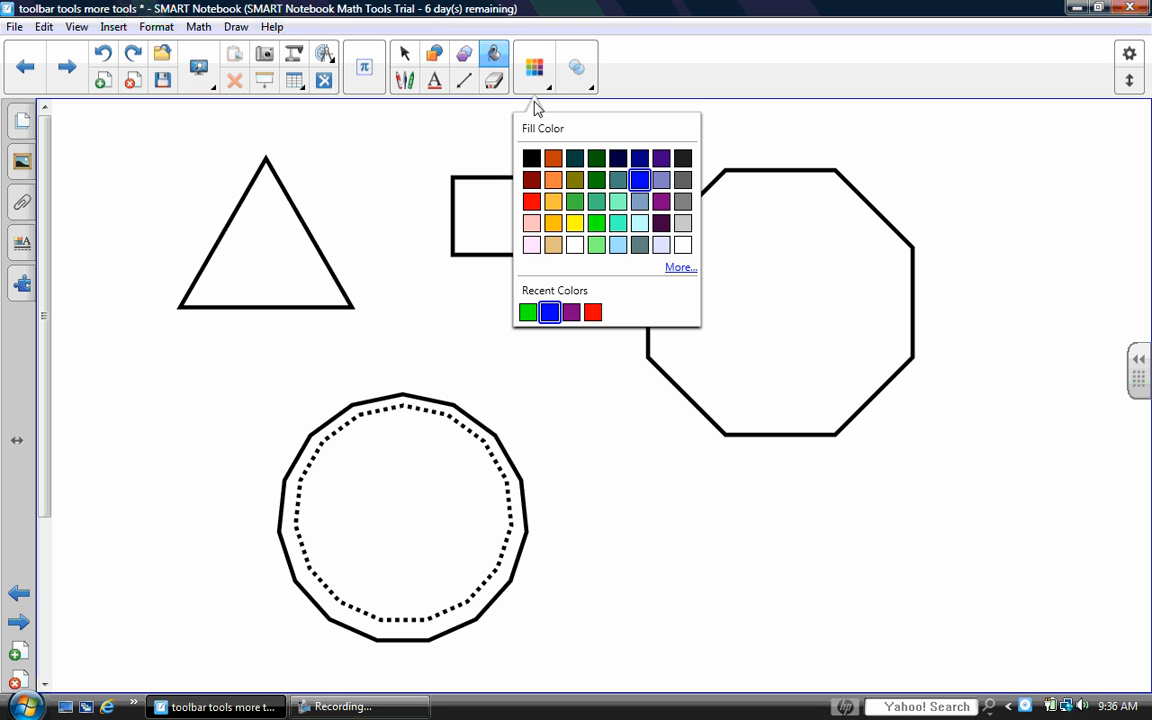
{"action": "left_click", "coordinate": [640, 224]}
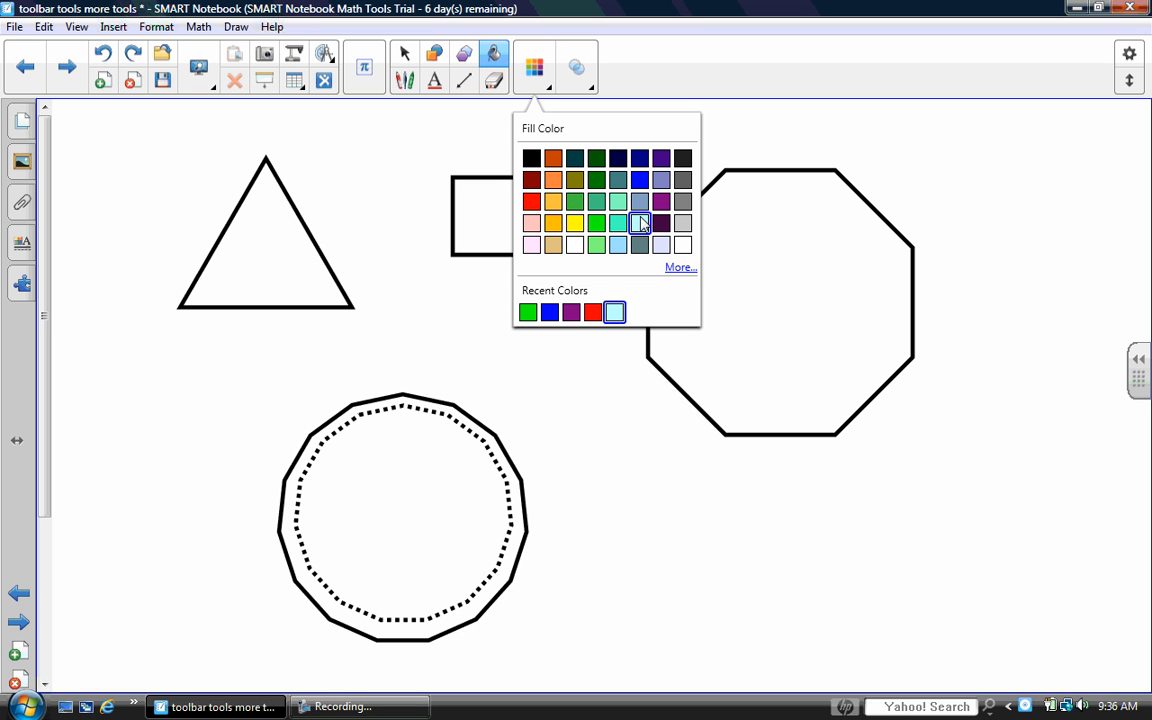
{"action": "left_click", "coordinate": [795, 280]}
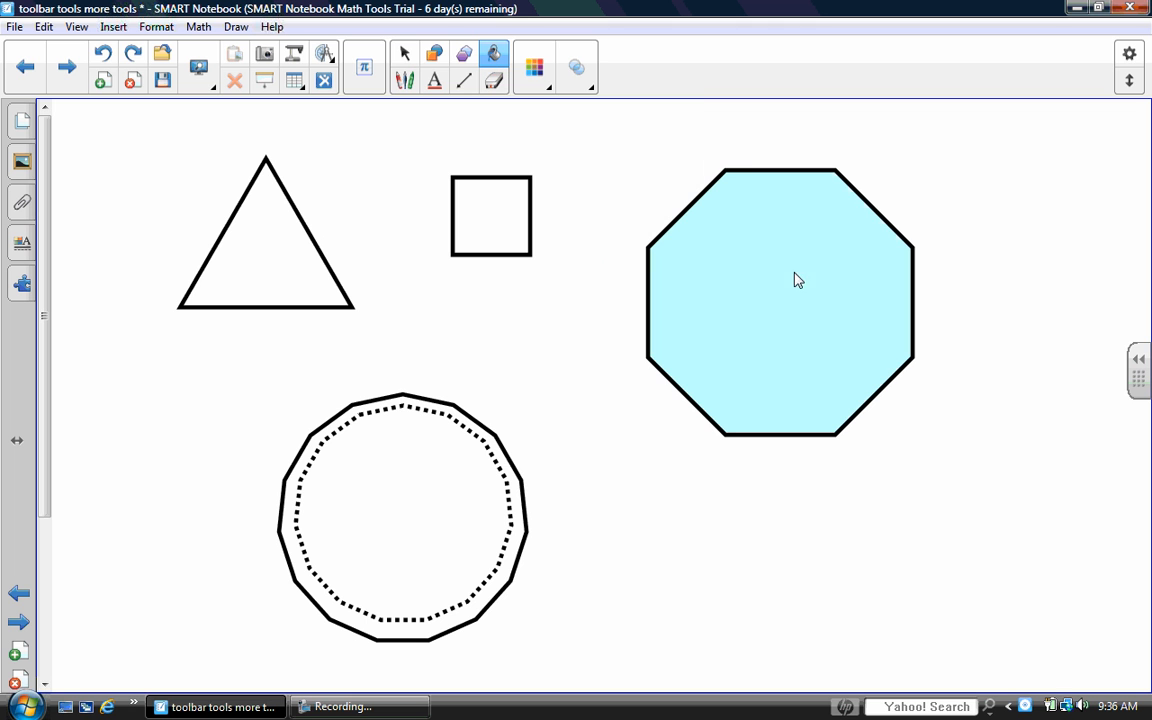
{"action": "left_click", "coordinate": [479, 238]}
{"action": "left_click", "coordinate": [285, 280]}
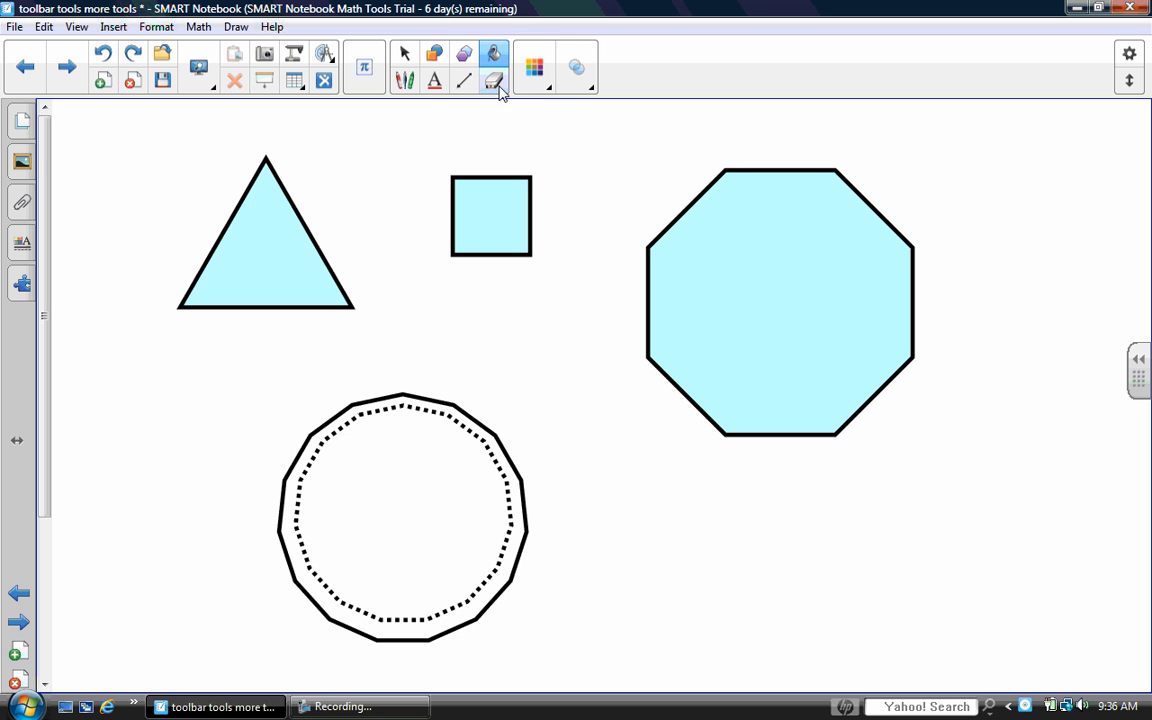
Change the octagon's fill to purple using the Fill tool.
{"action": "left_click", "coordinate": [539, 94]}
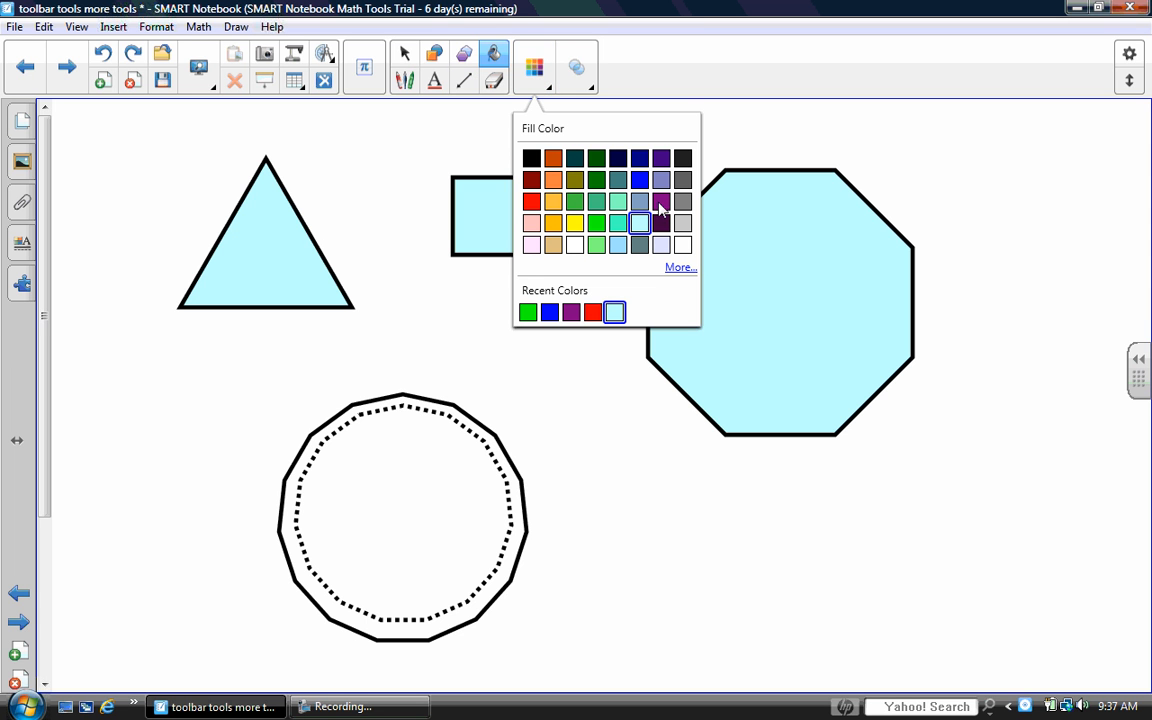
{"action": "left_click", "coordinate": [661, 203]}
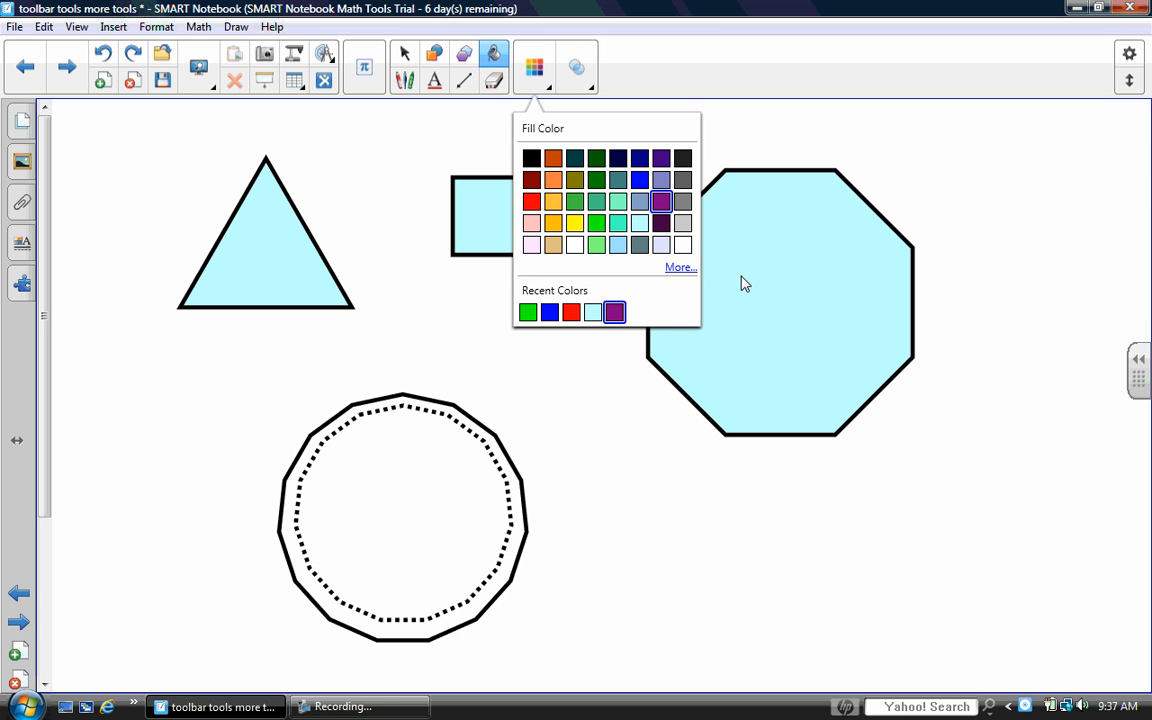
{"action": "left_click", "coordinate": [495, 58]}
{"action": "left_click", "coordinate": [687, 262]}
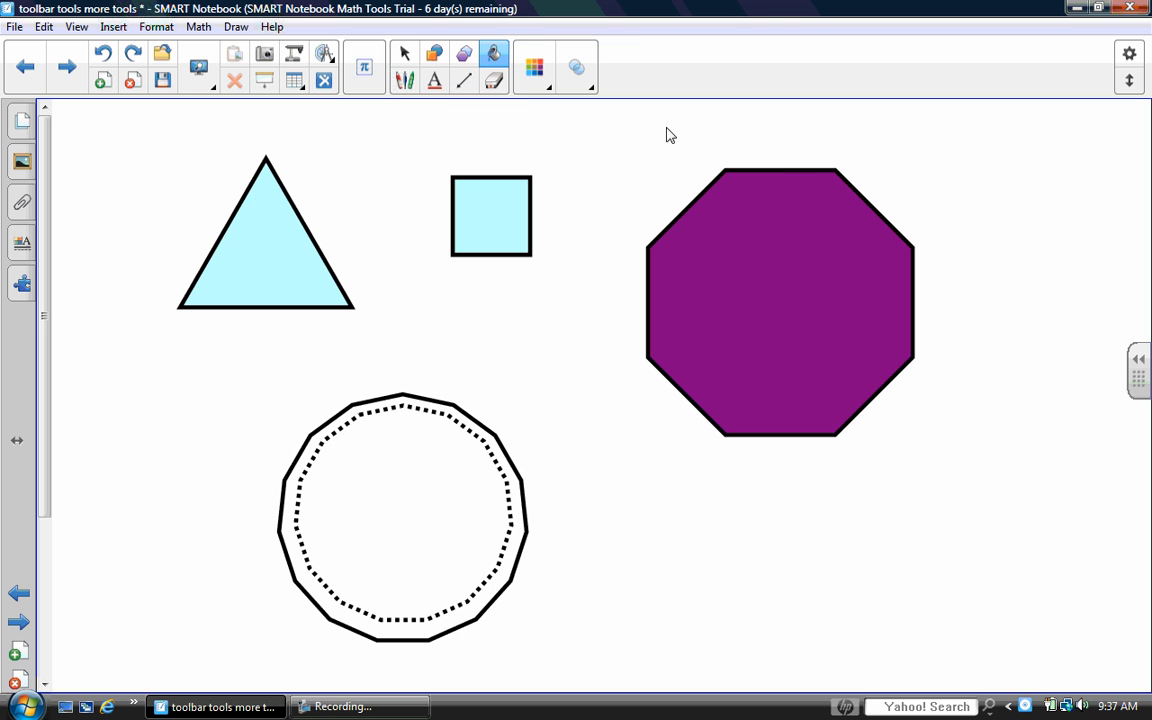
Set the purple octagon's object transparency to slightly below the middle of its range through its properties, and deselect it.
{"action": "left_click", "coordinate": [402, 56]}
{"action": "left_click", "coordinate": [785, 212]}
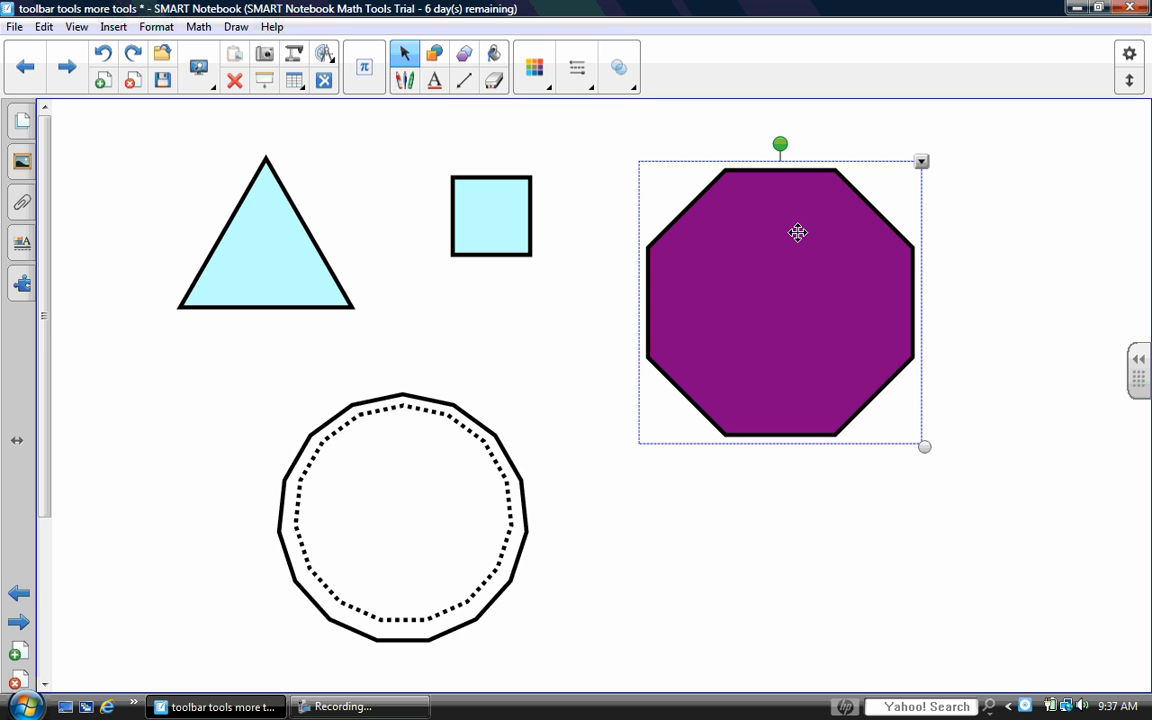
{"action": "left_click", "coordinate": [921, 161]}
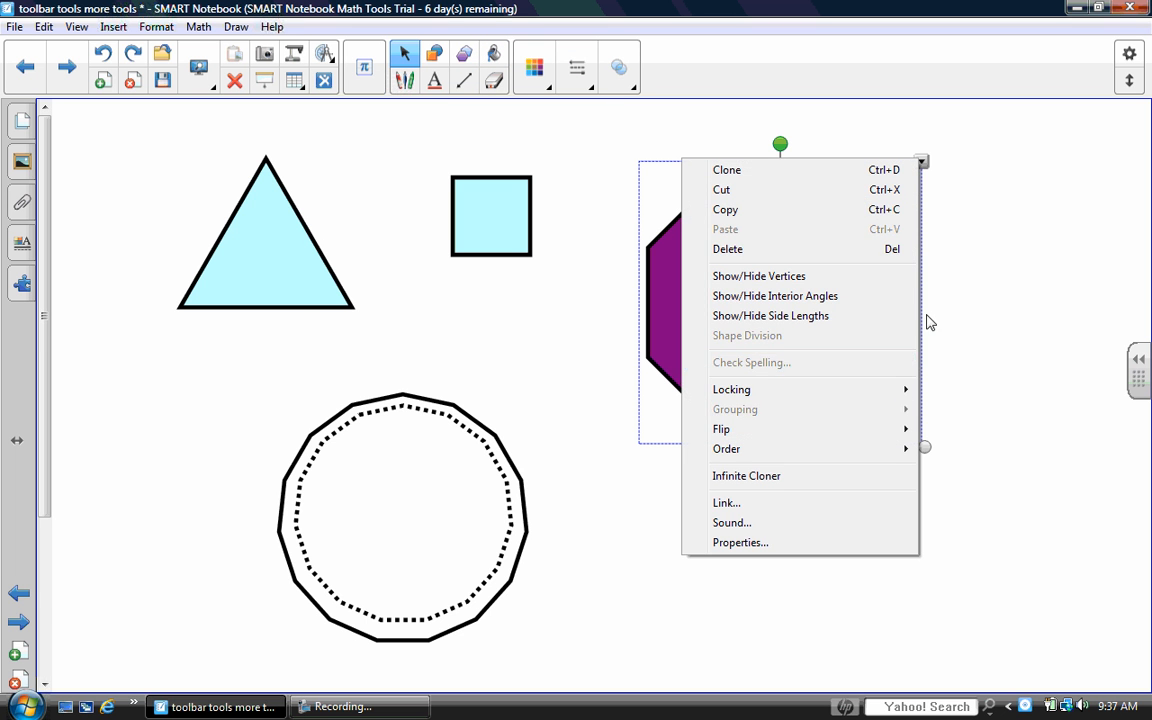
{"action": "left_click", "coordinate": [785, 547]}
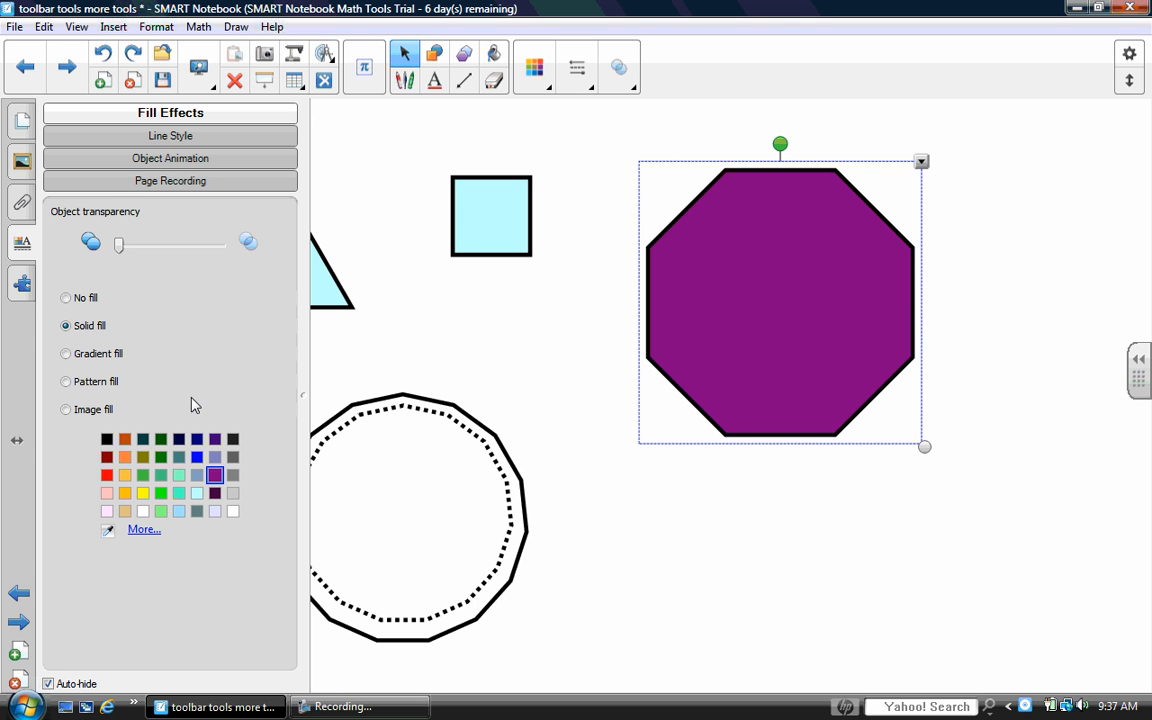
{"action": "left_click_drag", "start_coordinate": [120, 247], "coordinate": [165, 246]}
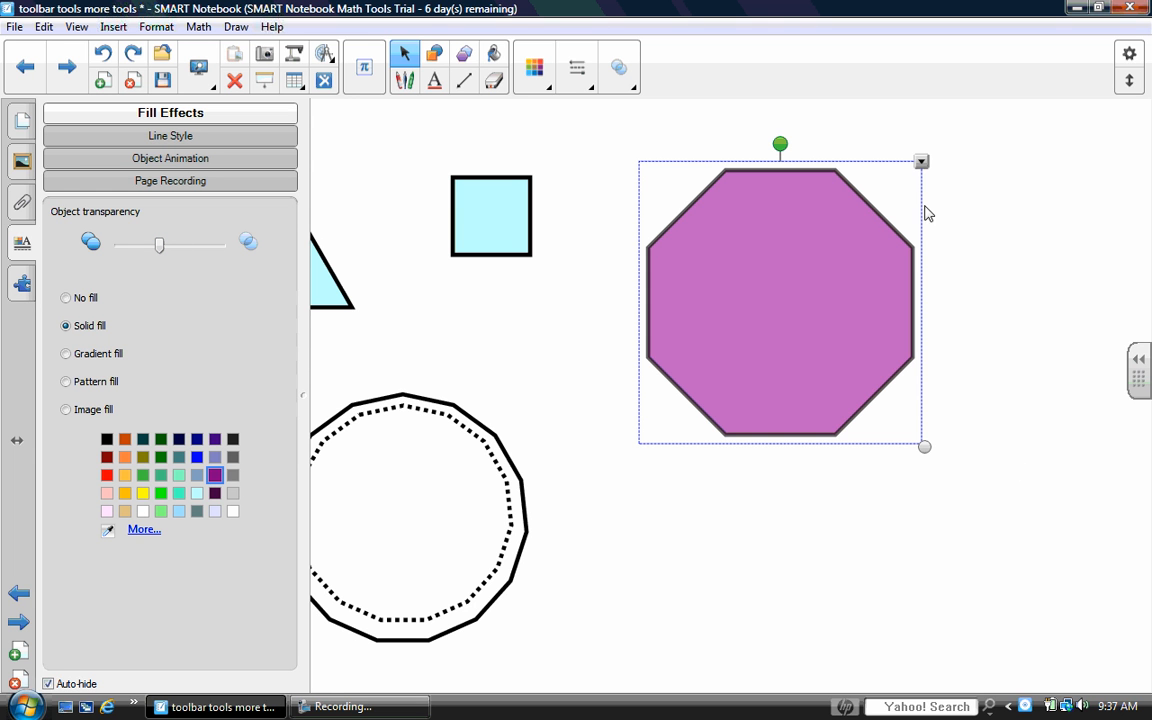
{"action": "left_click", "coordinate": [1035, 204]}
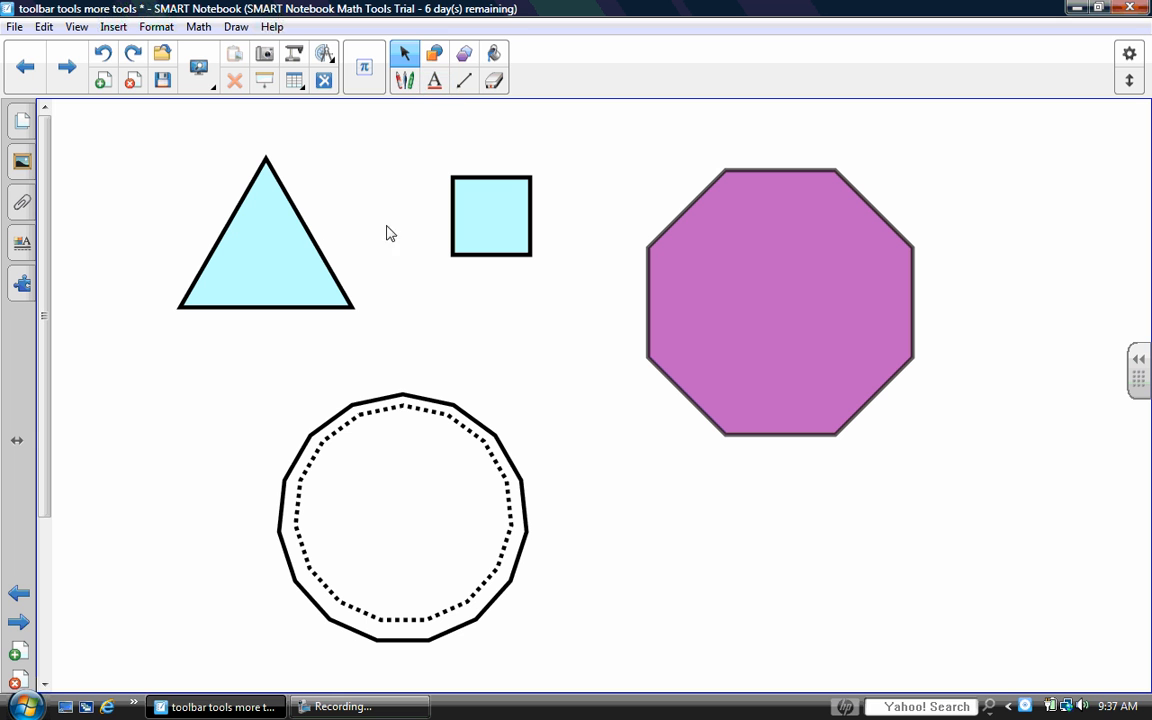
{"action": "left_click", "coordinate": [434, 53]}
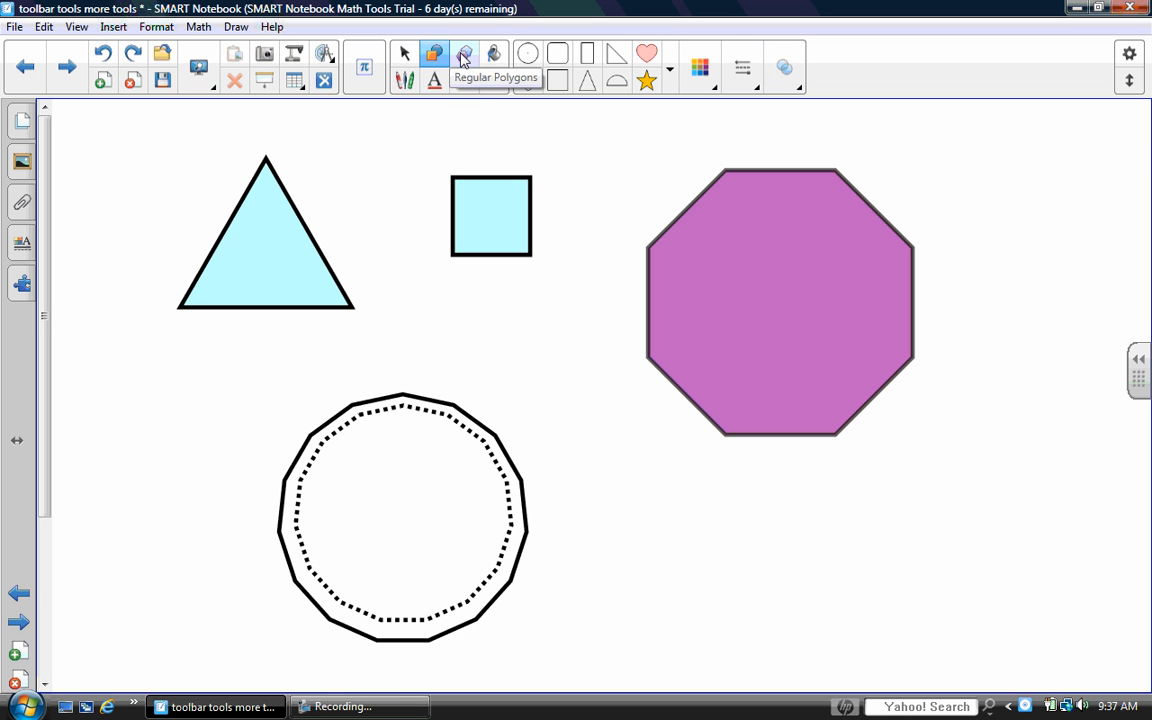
{"action": "left_click", "coordinate": [463, 55]}
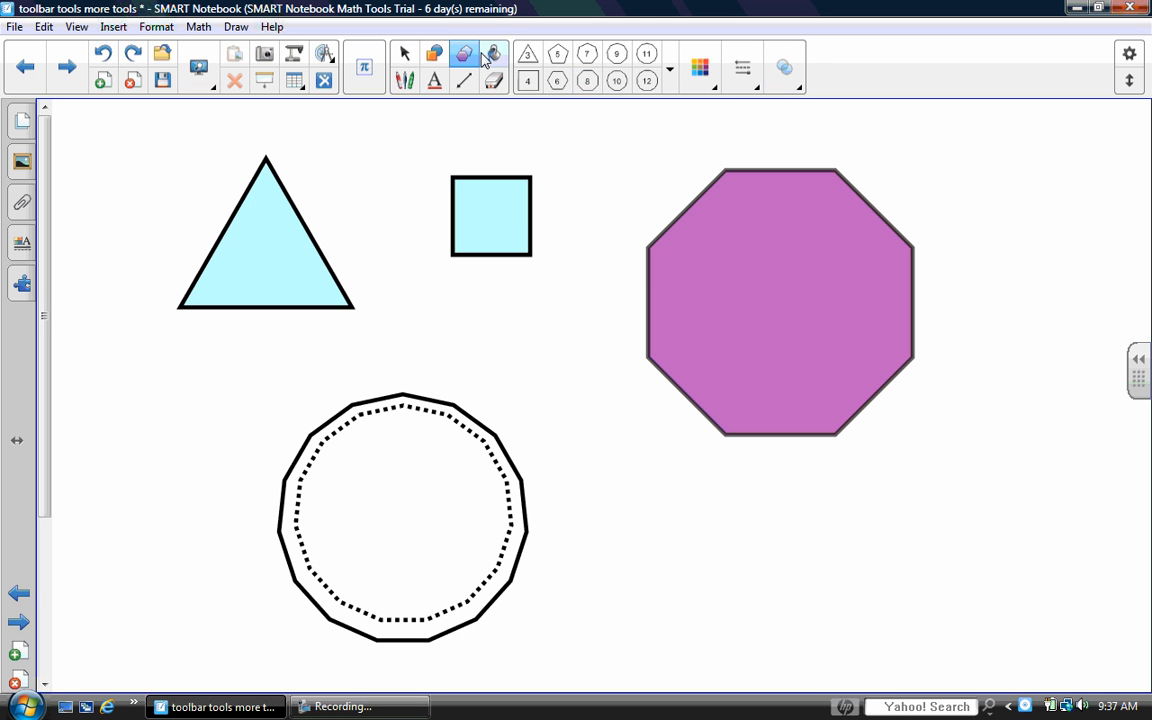
{"action": "left_click", "coordinate": [494, 56]}
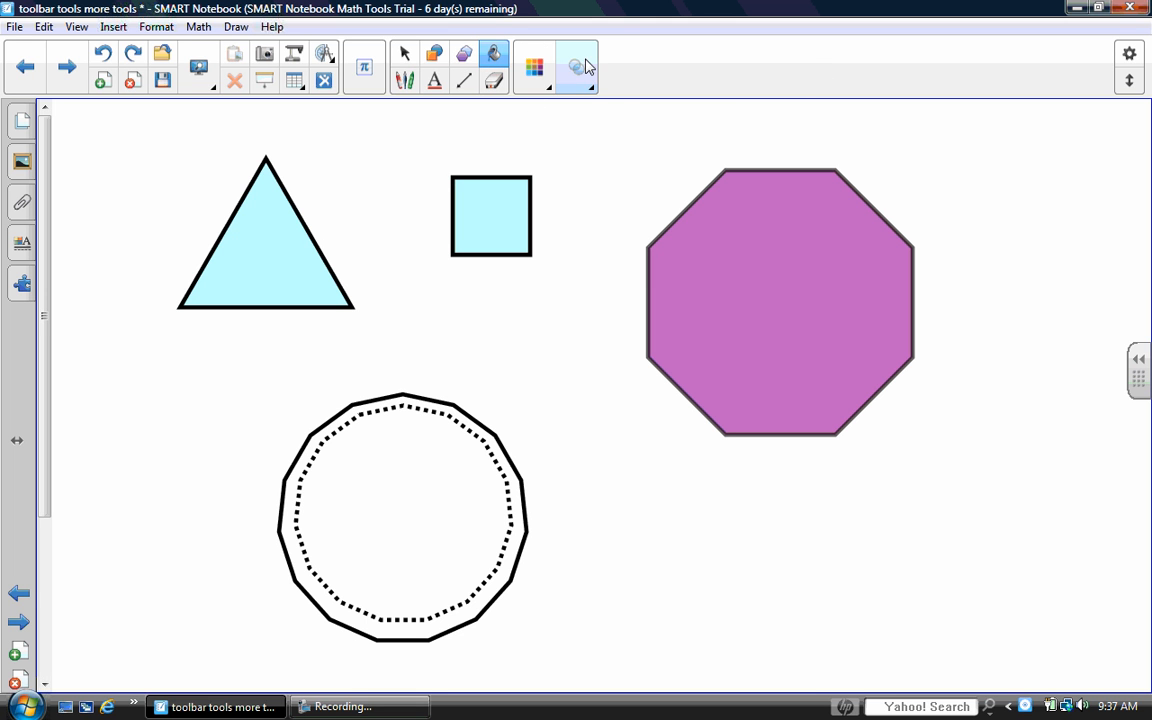